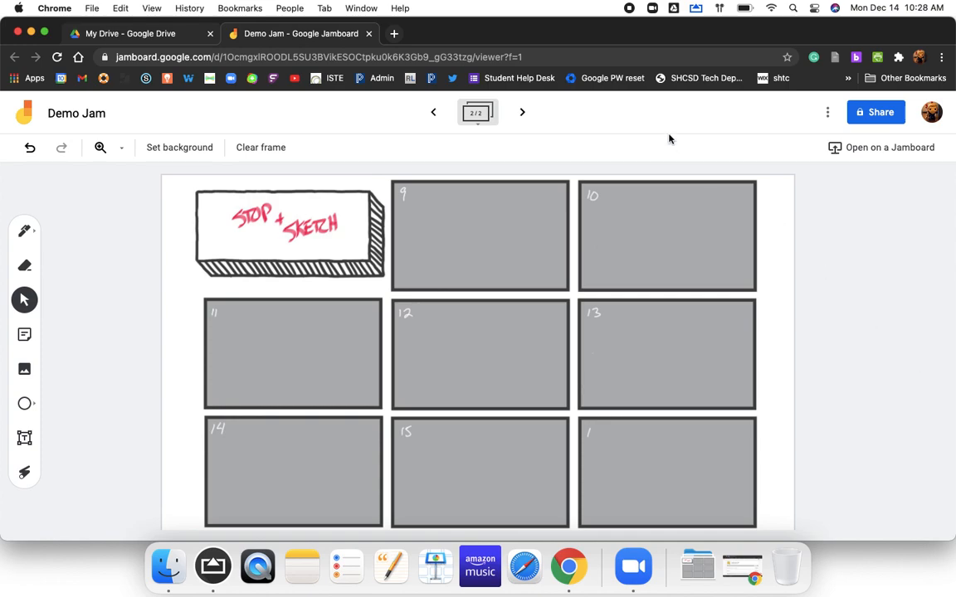
# Return to the first frame and review the background choices available for it
pyautogui.click(433, 112)
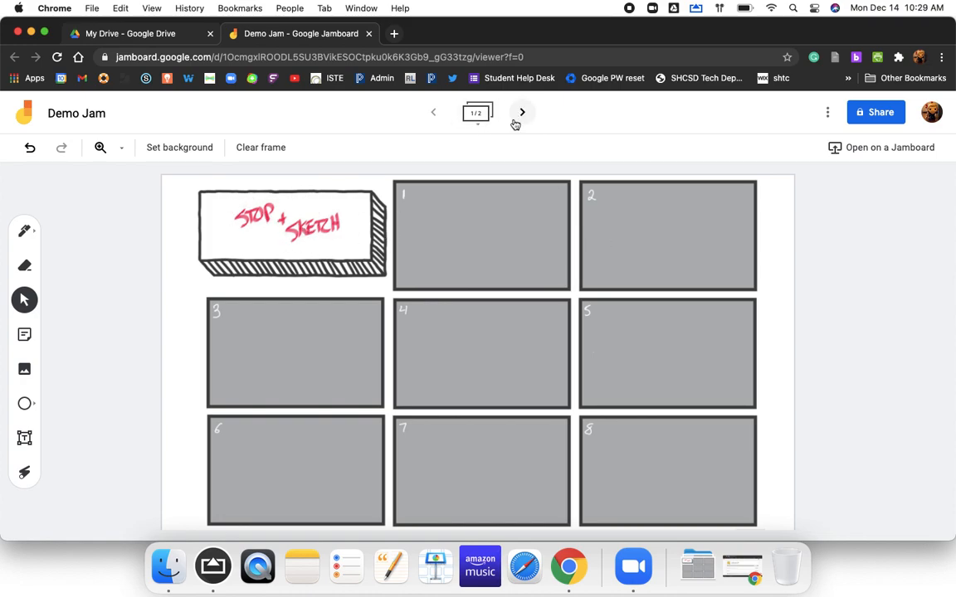
pyautogui.click(175, 150)
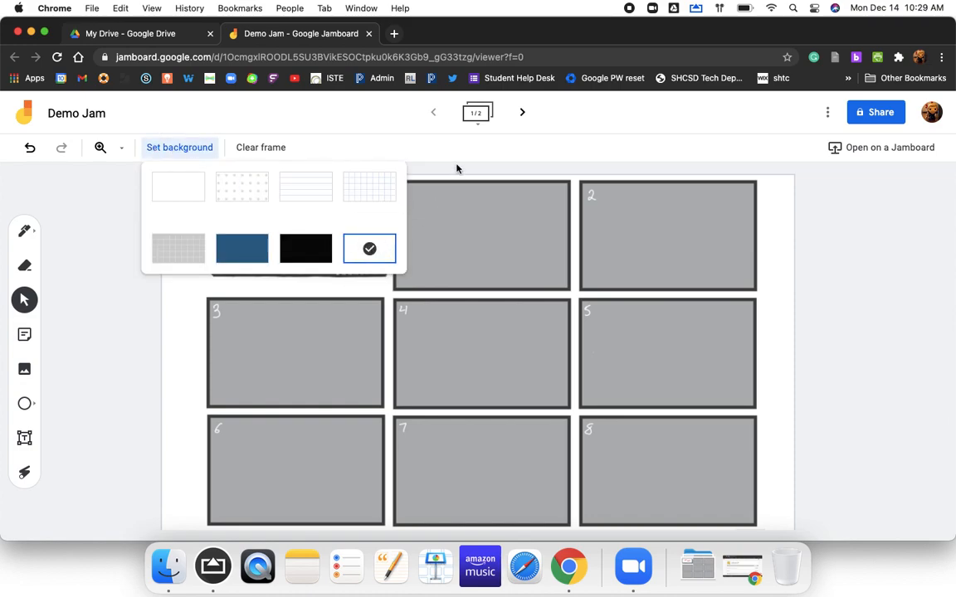
pyautogui.click(410, 150)
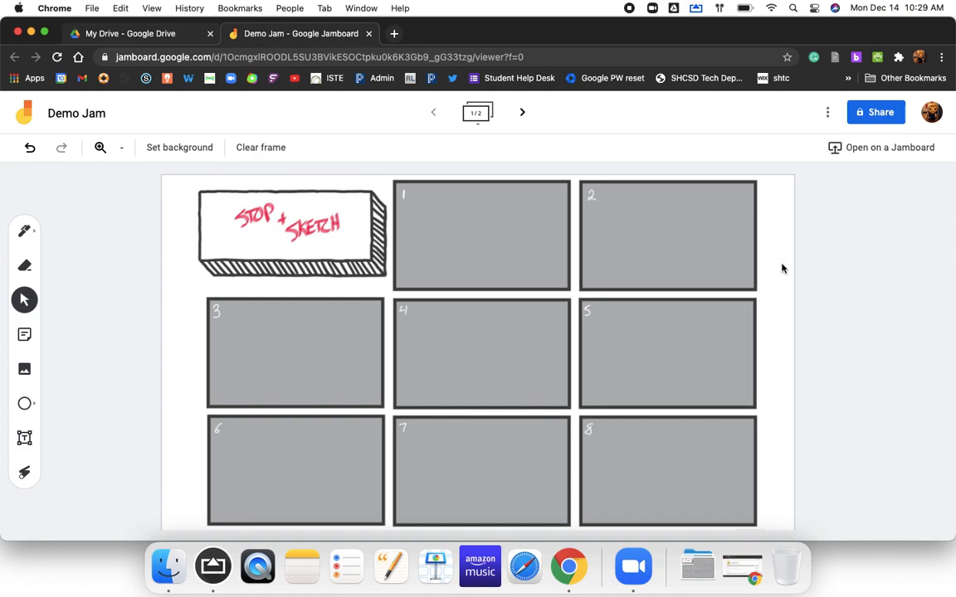
# Move past the second frame and add a blank third frame to the jam
pyautogui.click(522, 116)
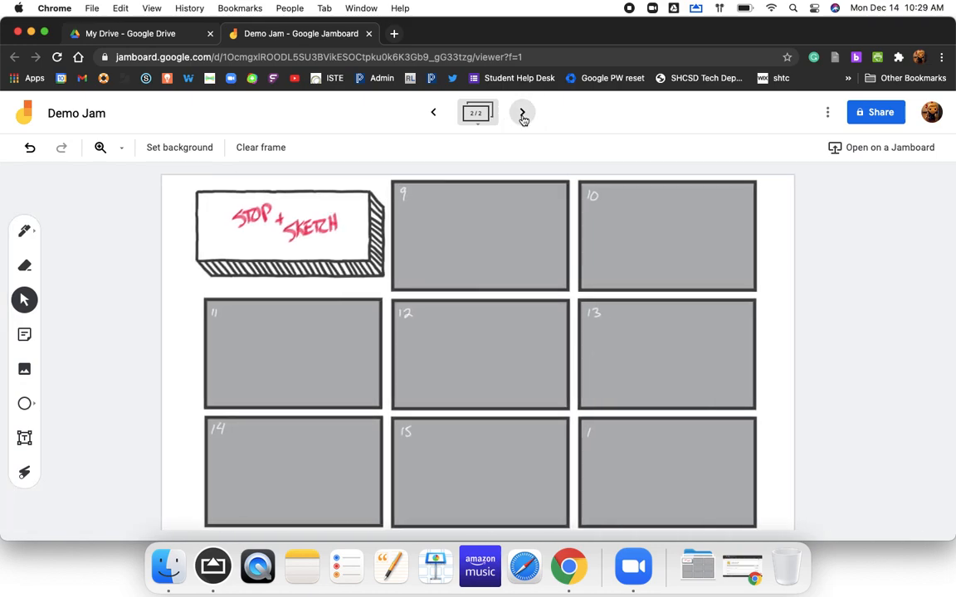
pyautogui.click(523, 116)
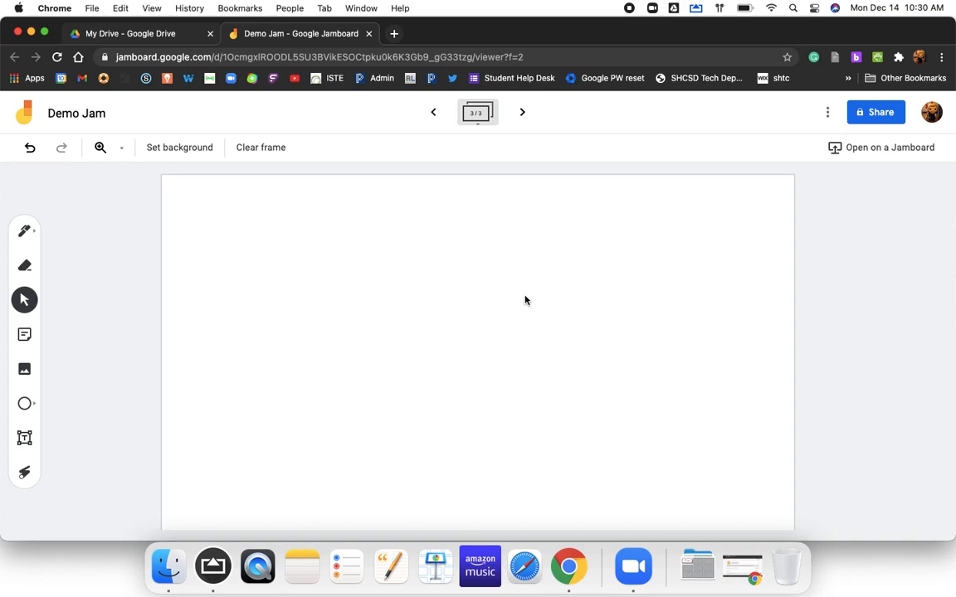
# Try a dotted background on the third frame, followed by the white graph-paper background
pyautogui.click(197, 149)
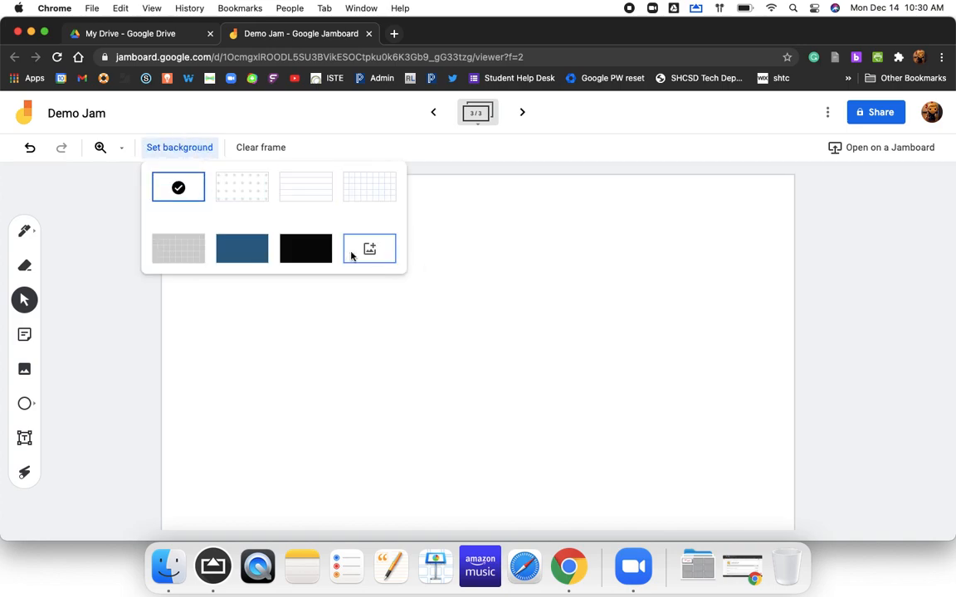
pyautogui.click(242, 184)
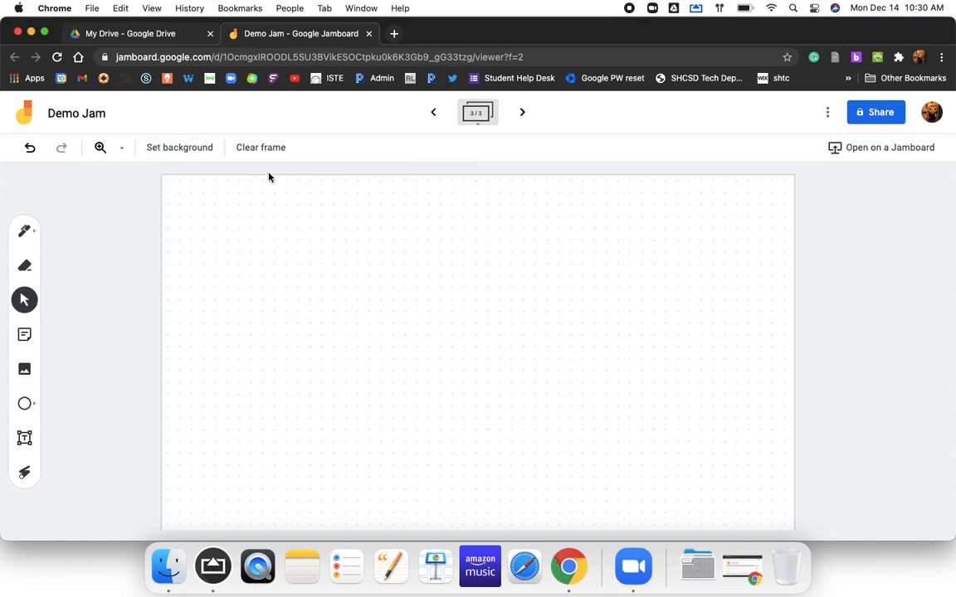
pyautogui.click(184, 149)
pyautogui.click(363, 191)
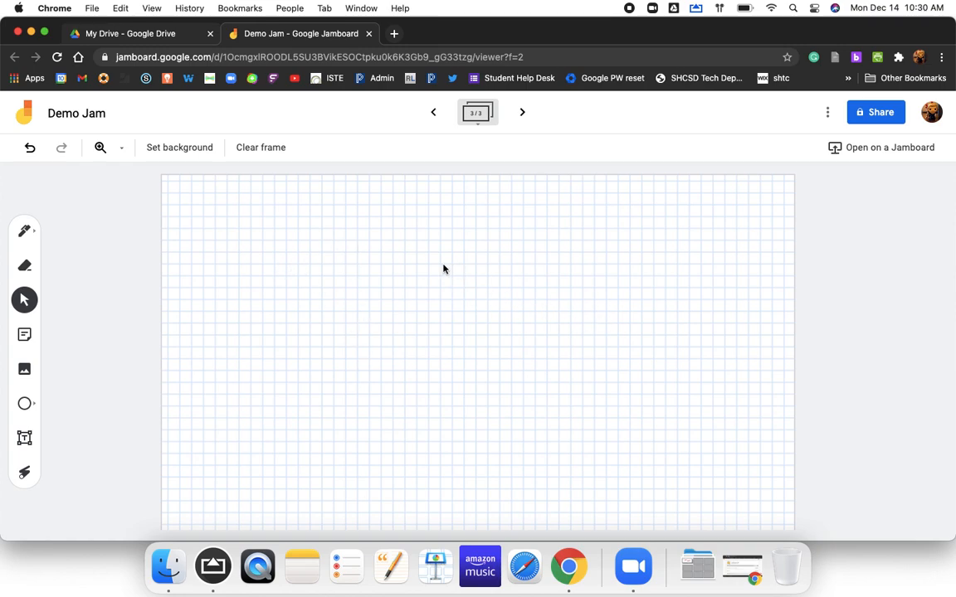
# Search Google images for "tic tac toe" and set the plain thick gray grid picture as the third frame's background
pyautogui.click(195, 148)
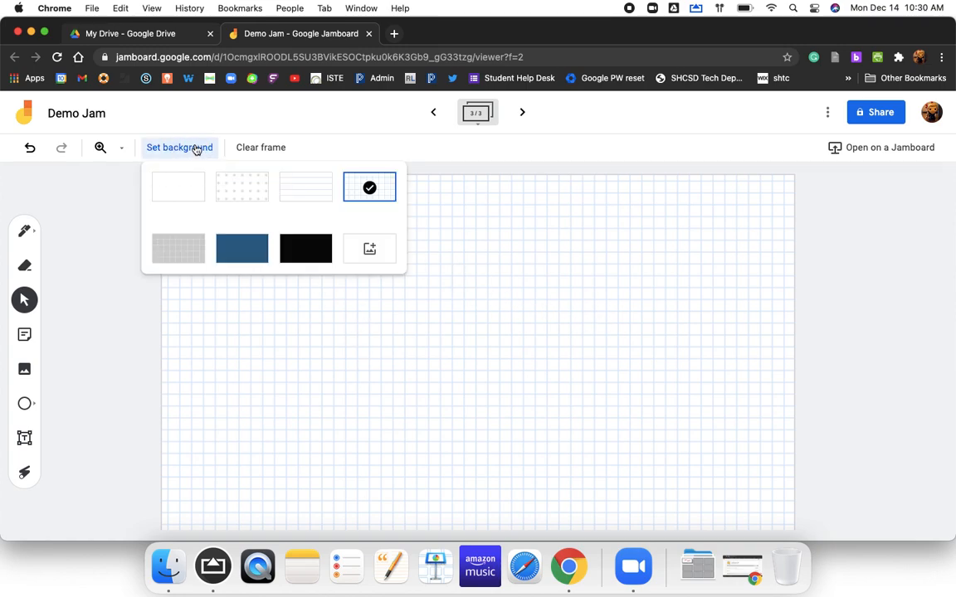
pyautogui.click(370, 249)
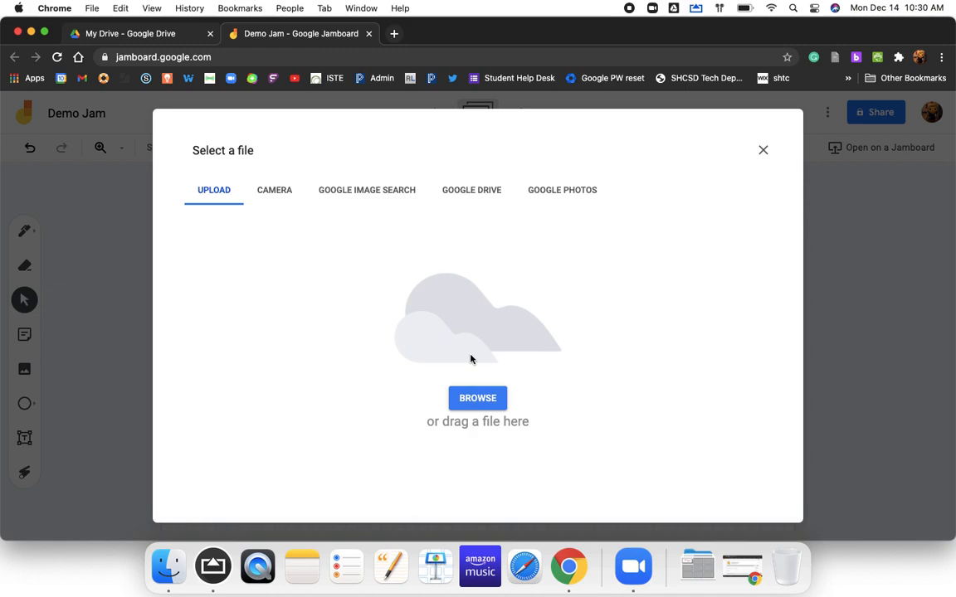
pyautogui.click(351, 197)
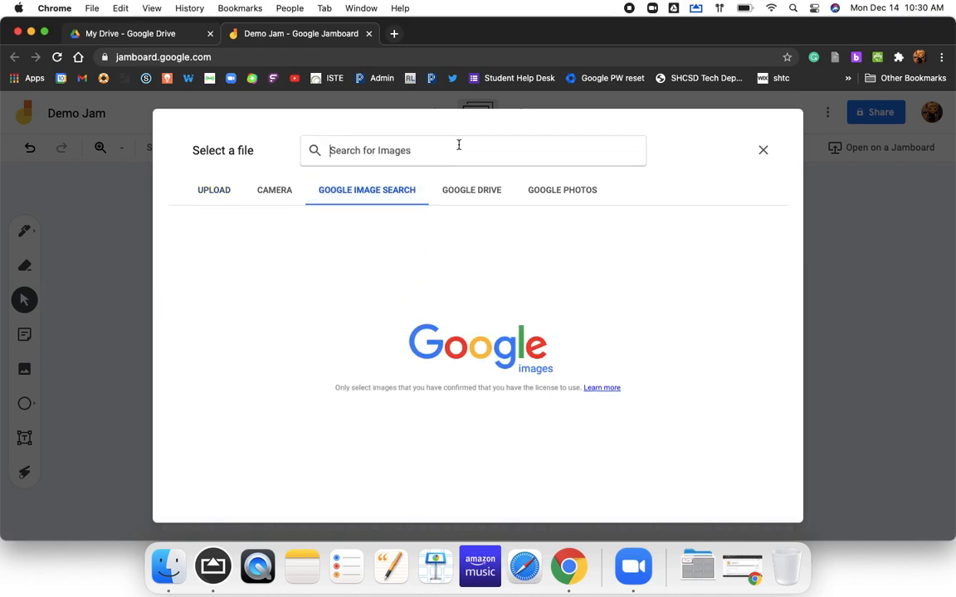
pyautogui.write('tic tac ')
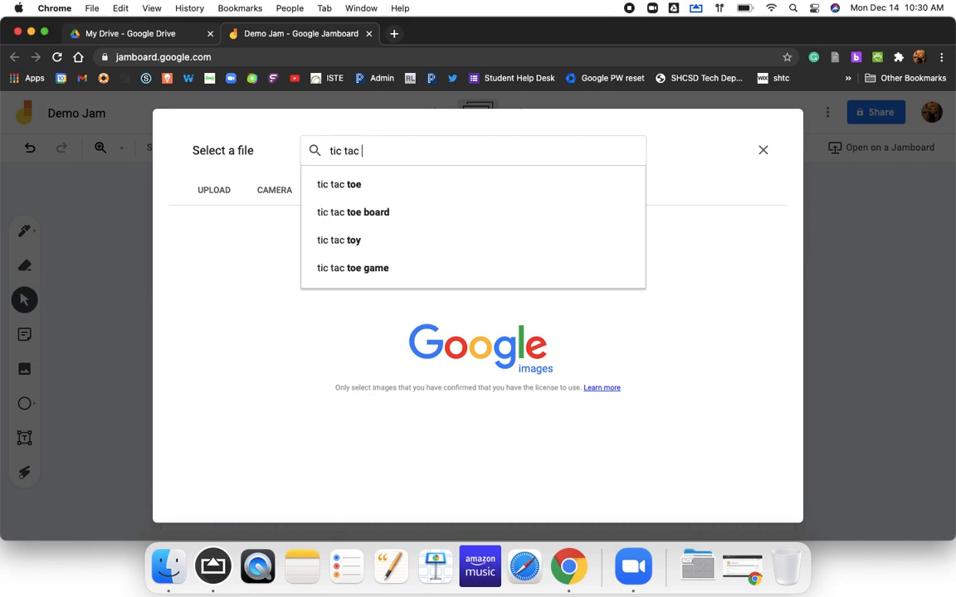
pyautogui.write('toe')
pyautogui.press('Return')
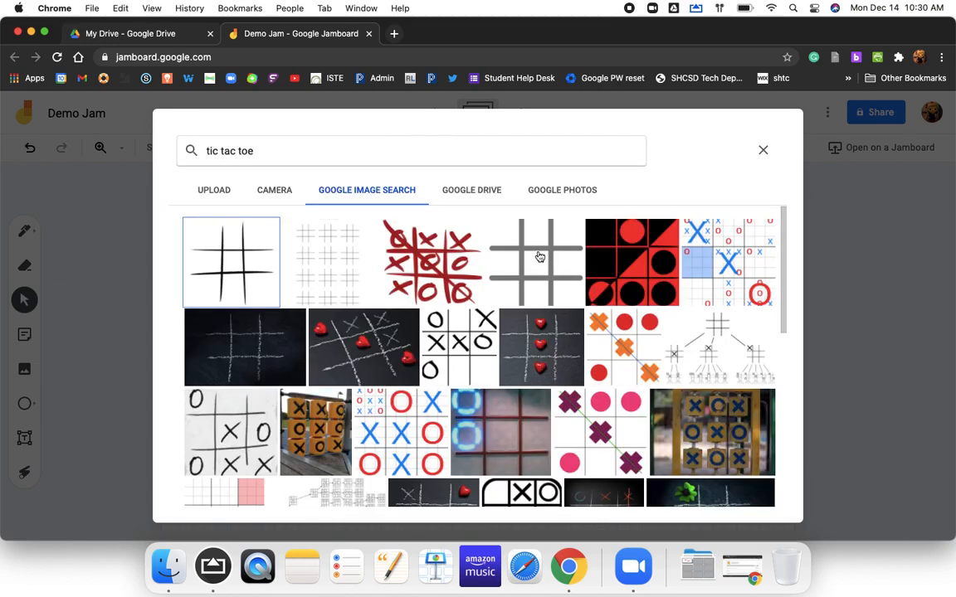
pyautogui.click(539, 257)
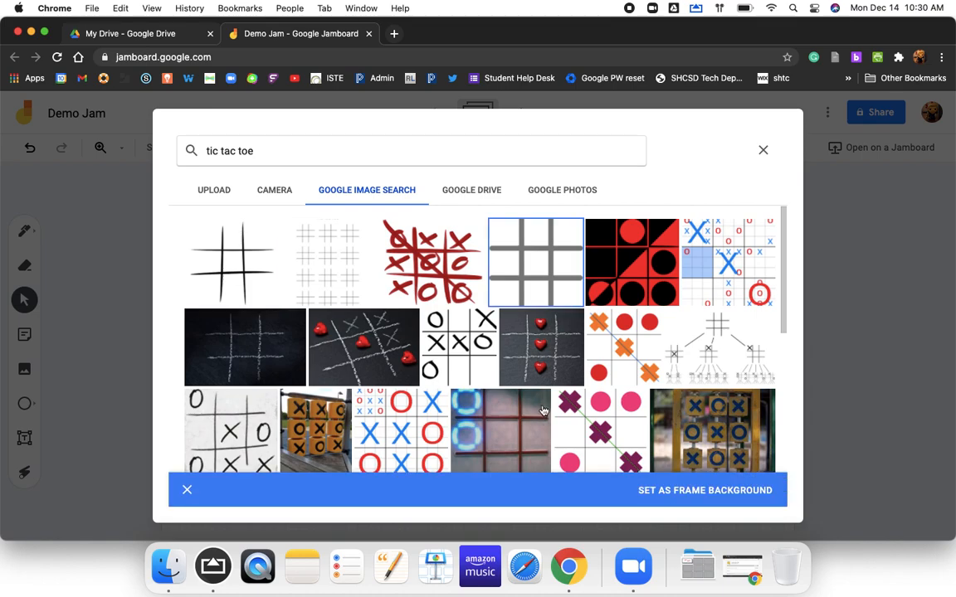
pyautogui.click(711, 493)
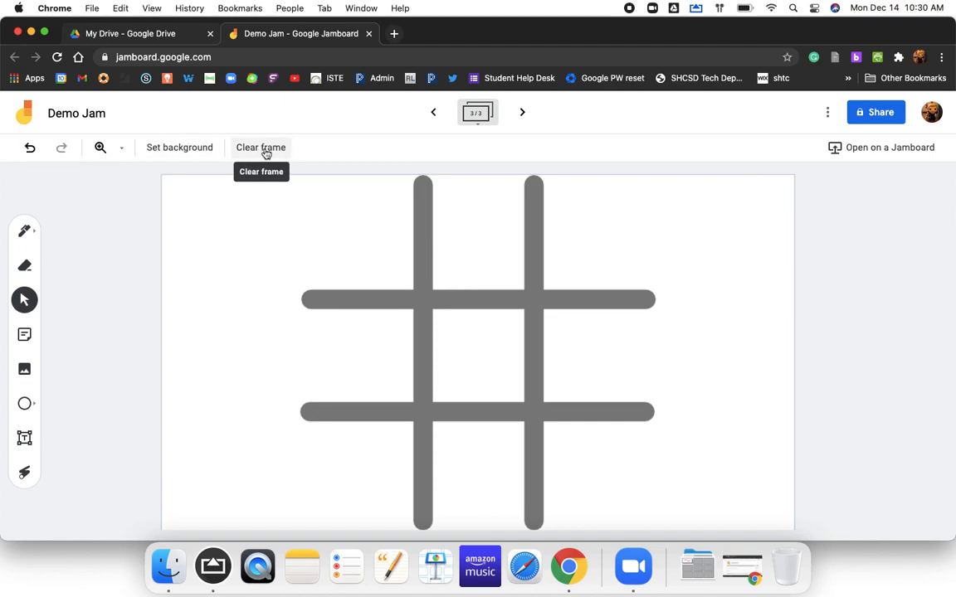
# Restore the plain white background on the third frame
pyautogui.click(192, 148)
pyautogui.click(180, 191)
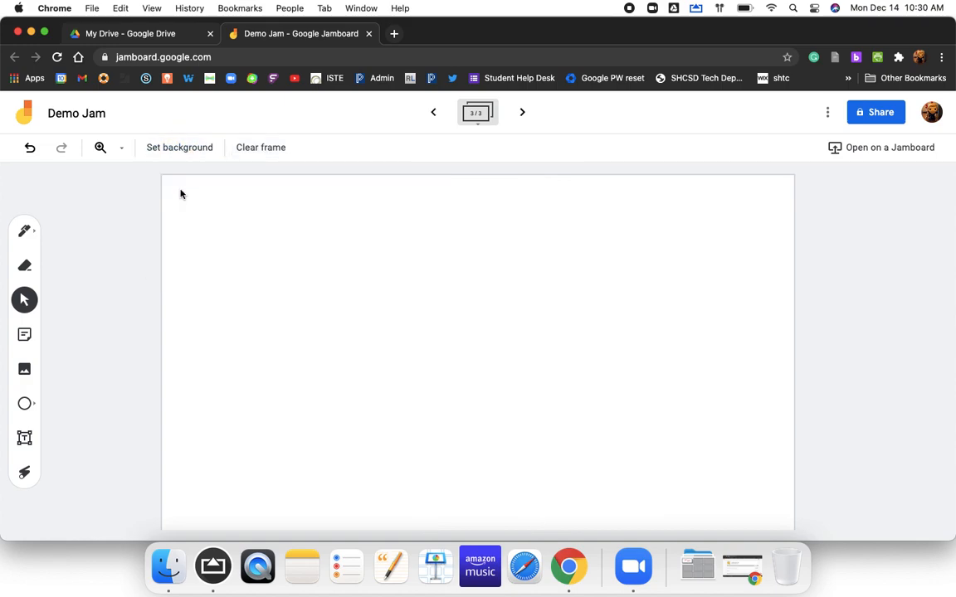
# Revisit the Stop + Sketch template on the first frame and return to the third frame
pyautogui.click(435, 113)
pyautogui.click(438, 115)
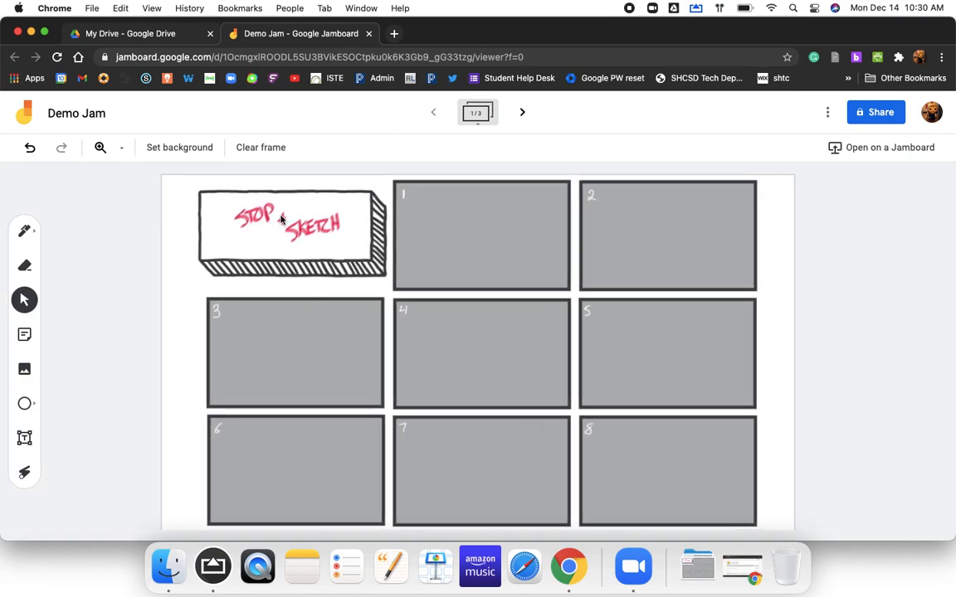
pyautogui.click(522, 113)
pyautogui.click(523, 114)
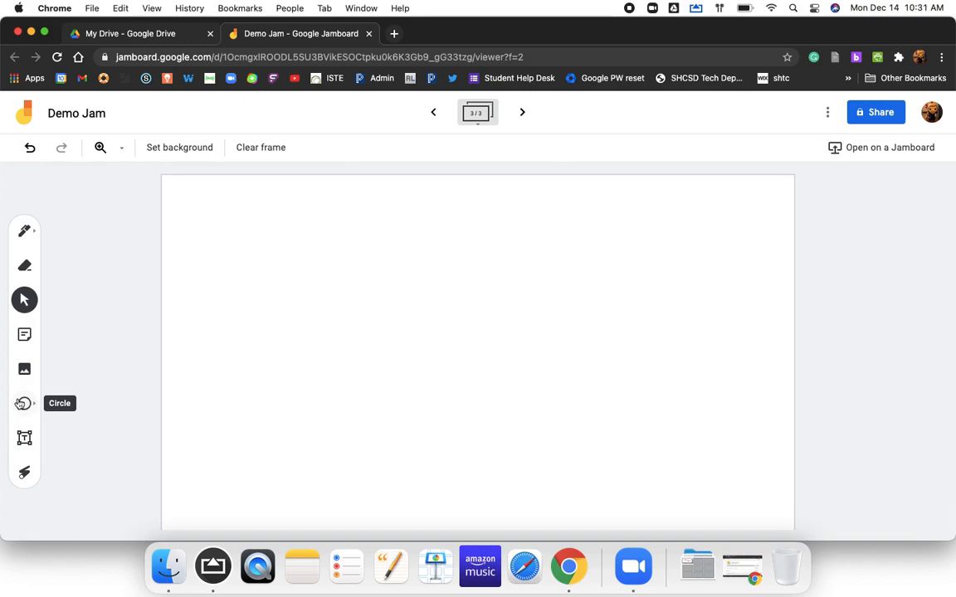
# Draw a rectangle in the upper-left corner of the blank third frame, about a third of its width
pyautogui.click(28, 404)
pyautogui.click(29, 406)
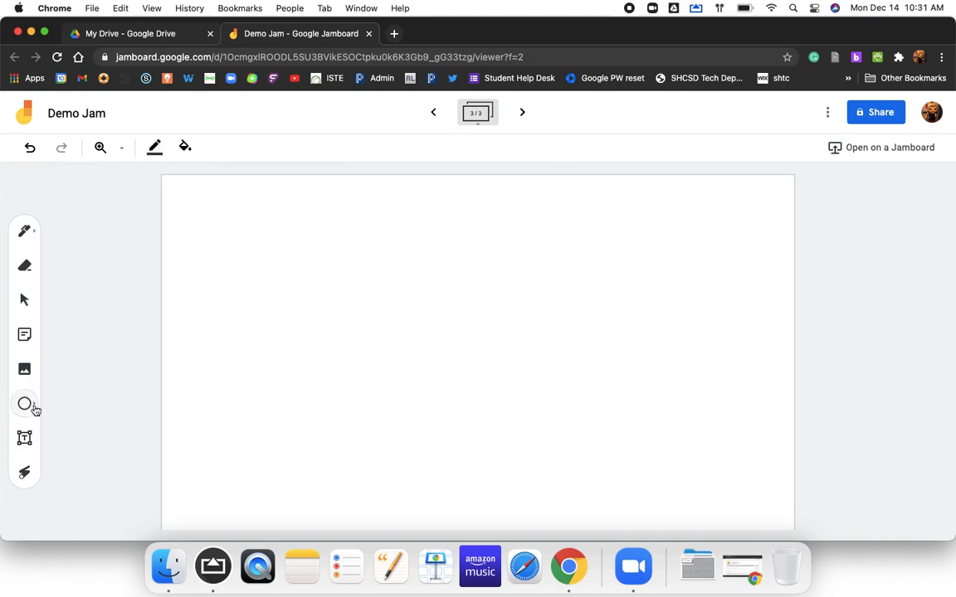
pyautogui.click(94, 403)
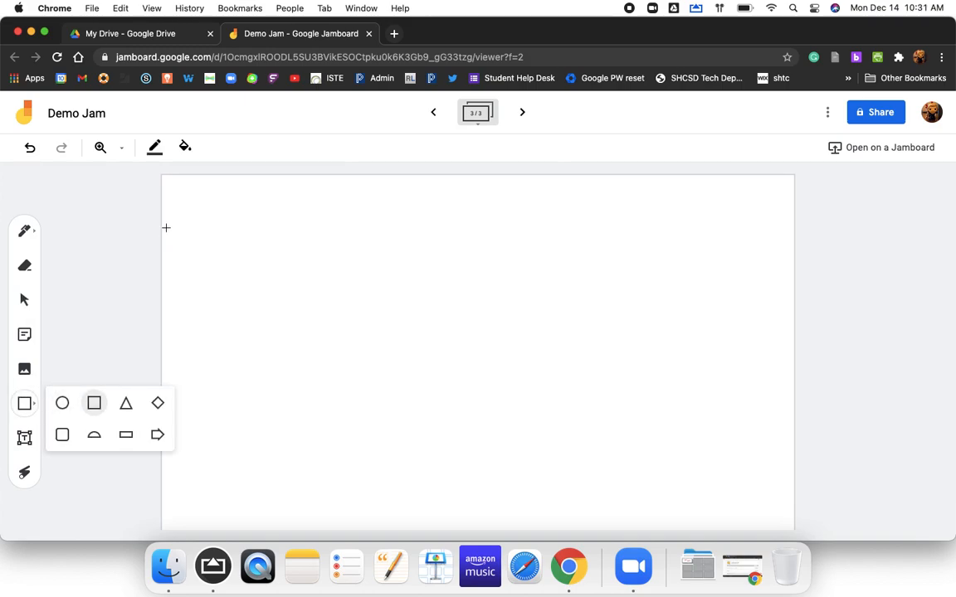
pyautogui.moveTo(179, 190); pyautogui.dragTo(385, 304)
# Duplicate the rectangle twice, placing one copy beside the original and the other directly below it
pyautogui.click(384, 190)
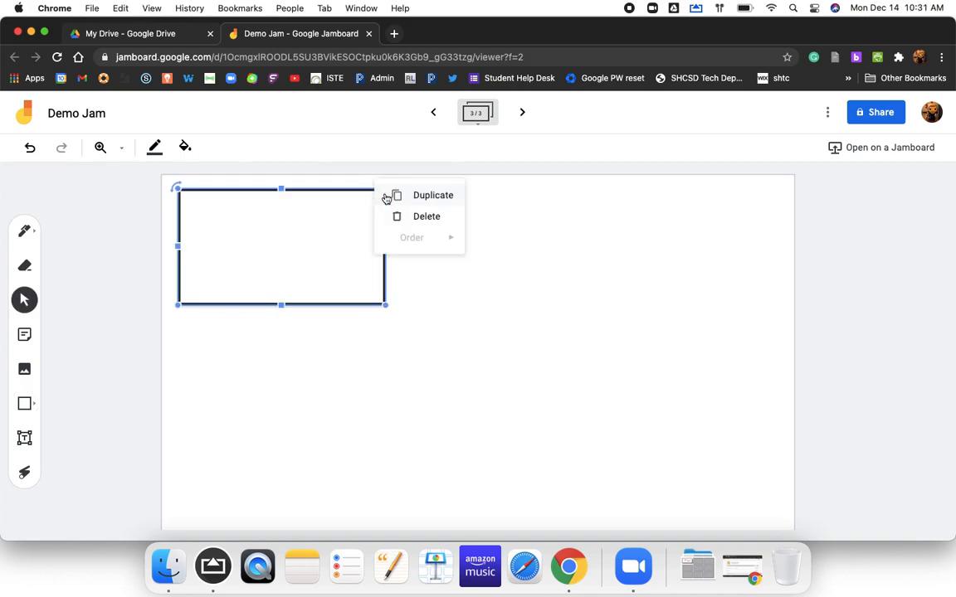
pyautogui.click(419, 197)
pyautogui.moveTo(464, 218); pyautogui.dragTo(561, 223)
pyautogui.click(605, 191)
pyautogui.click(622, 195)
pyautogui.moveTo(604, 249); pyautogui.dragTo(335, 356)
pyautogui.click(431, 341)
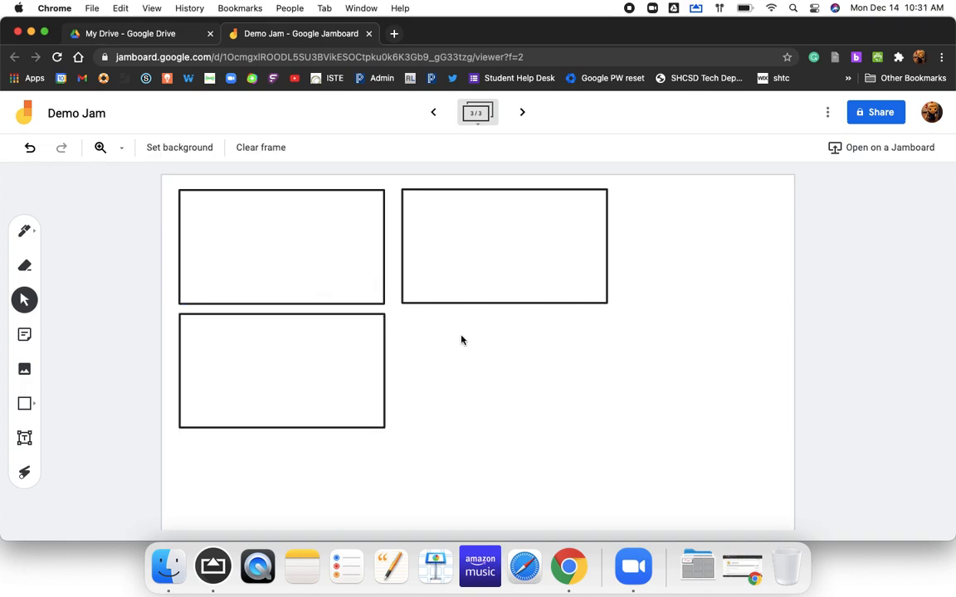
# Duplicate the second rectangle, place the copy at the end of the upper row, and narrow the second rectangle slightly
pyautogui.moveTo(559, 241); pyautogui.dragTo(550, 239)
pyautogui.click(599, 192)
pyautogui.click(627, 198)
pyautogui.moveTo(581, 253); pyautogui.dragTo(789, 249)
pyautogui.click(572, 226)
pyautogui.moveTo(600, 250); pyautogui.dragTo(589, 250)
# Narrow the first rectangle so that three of its width fit across the frame, keeping it in the upper-left corner
pyautogui.click(300, 201)
pyautogui.moveTo(386, 247); pyautogui.dragTo(367, 248)
pyautogui.moveTo(291, 233); pyautogui.dragTo(286, 230)
# Delete the other two rectangles in the upper row and the one below, keeping only the resized first rectangle
pyautogui.click(482, 231)
pyautogui.click(587, 196)
pyautogui.click(631, 217)
pyautogui.click(656, 223)
pyautogui.click(790, 190)
pyautogui.click(817, 220)
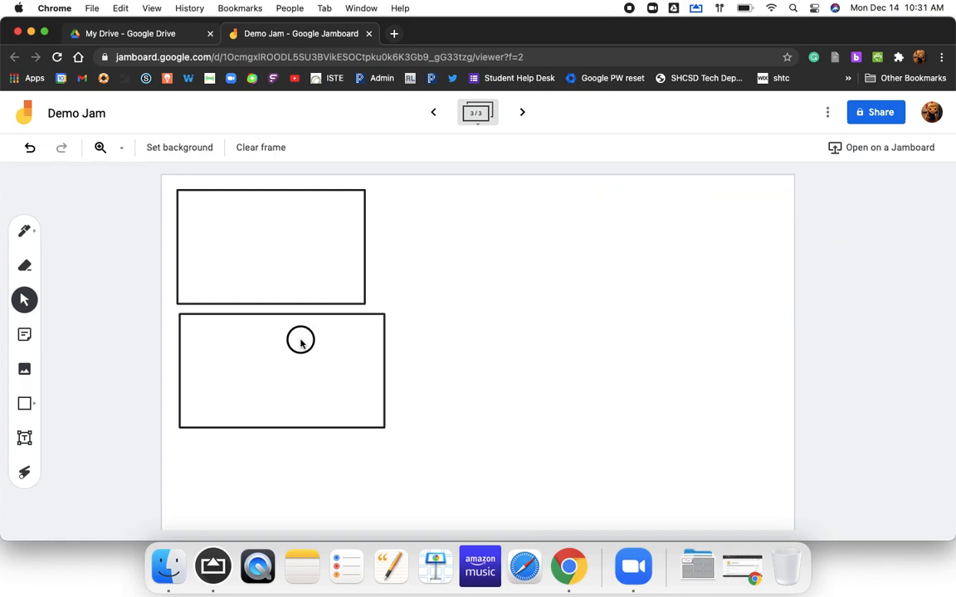
pyautogui.click(300, 342)
pyautogui.click(385, 314)
pyautogui.click(402, 339)
# Duplicate the resized rectangle twice and arrange the copies beside it in an evenly spaced row across the frame
pyautogui.click(325, 240)
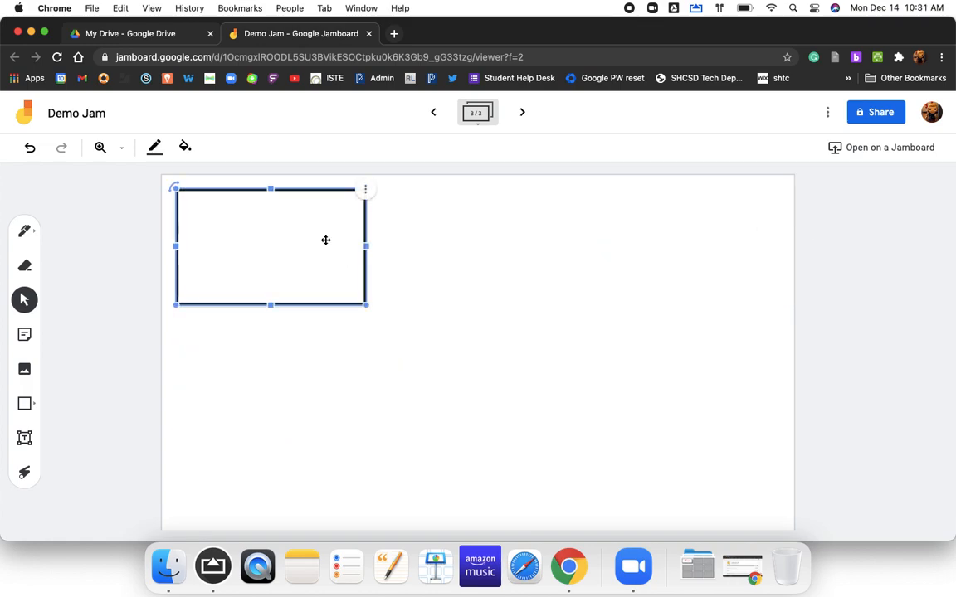
pyautogui.click(365, 189)
pyautogui.click(376, 197)
pyautogui.moveTo(355, 254); pyautogui.dragTo(733, 236)
pyautogui.click(569, 192)
pyautogui.click(597, 195)
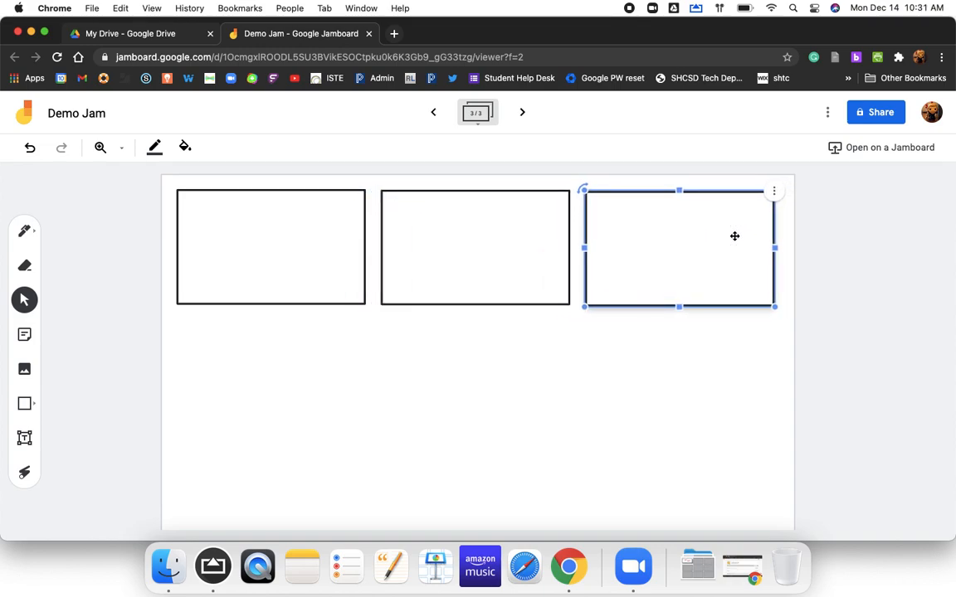
# Add a text box reading "1" in the upper-left corner of the first rectangle
pyautogui.click(702, 348)
pyautogui.click(24, 437)
pyautogui.click(191, 204)
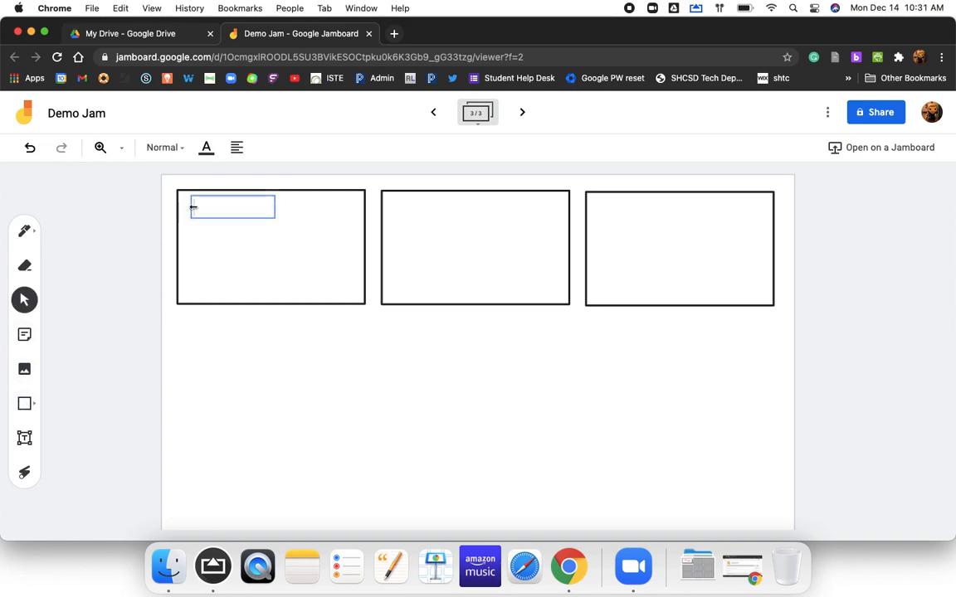
pyautogui.write('1')
pyautogui.click(250, 320)
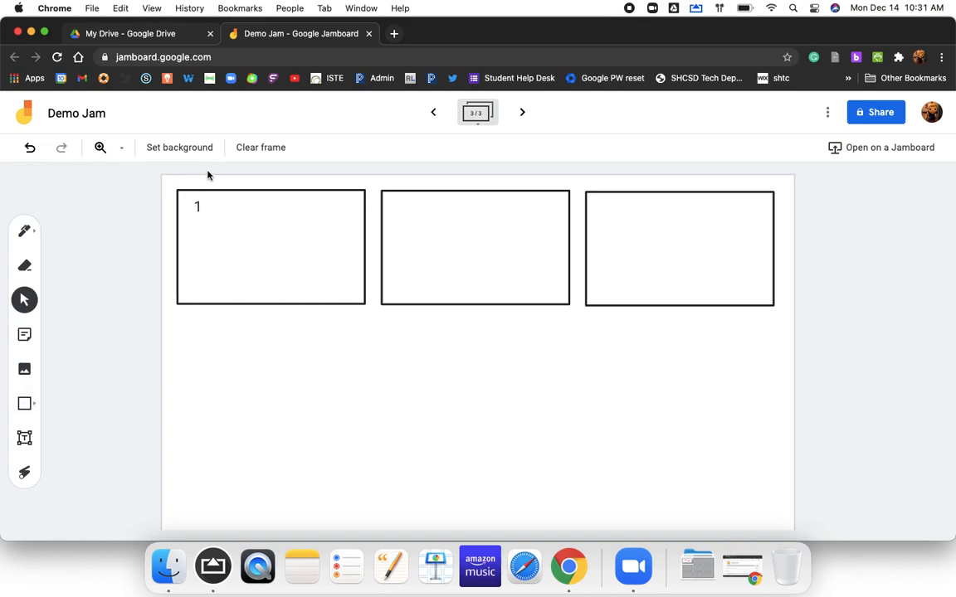
# Duplicate the "1" label, move the copy into the second rectangle's upper-left corner, and change its text to "2"
pyautogui.click(203, 203)
pyautogui.rightClick(264, 190)
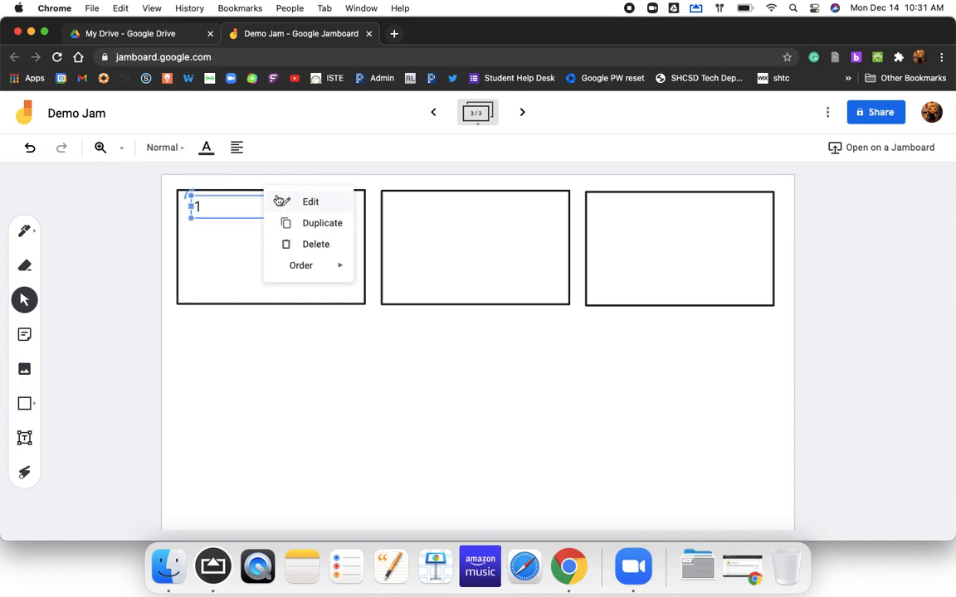
pyautogui.click(317, 226)
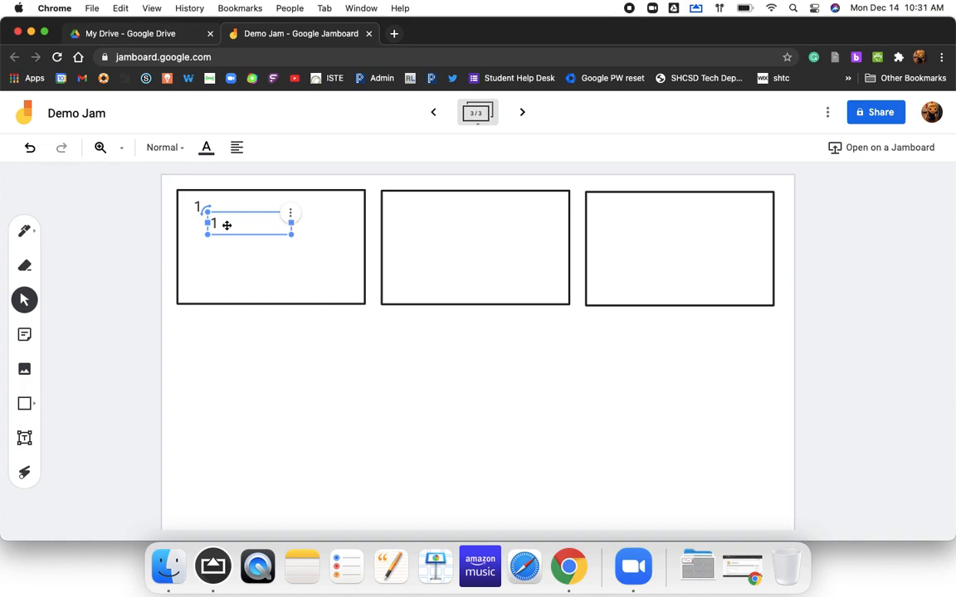
pyautogui.moveTo(292, 225); pyautogui.dragTo(404, 205)
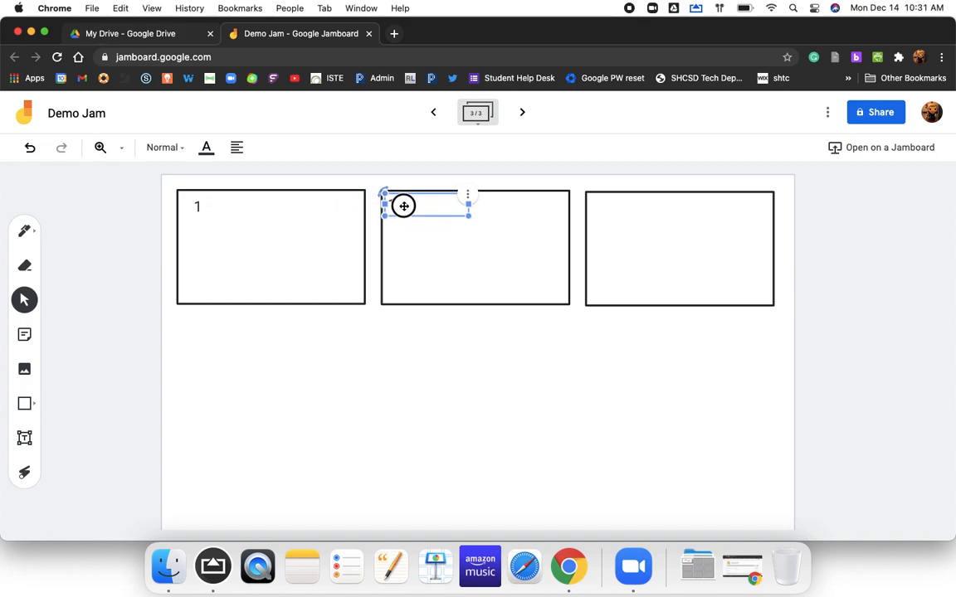
pyautogui.press('BackSpace')
pyautogui.write('2')
pyautogui.click(519, 397)
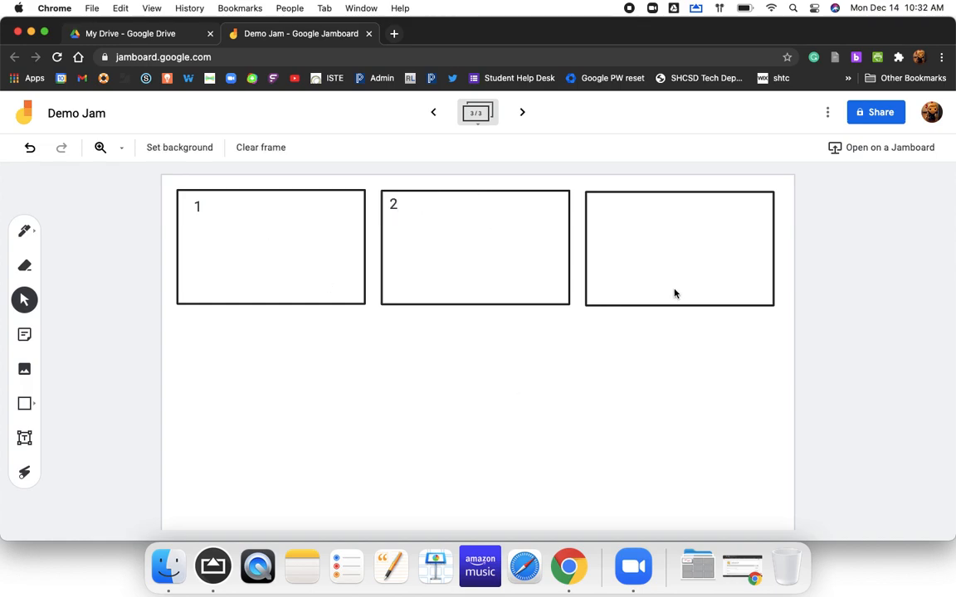
# Switch to the mirrored iPad in AirServer and select the shape-recognition option among the assistive drawing tools
pyautogui.click(433, 112)
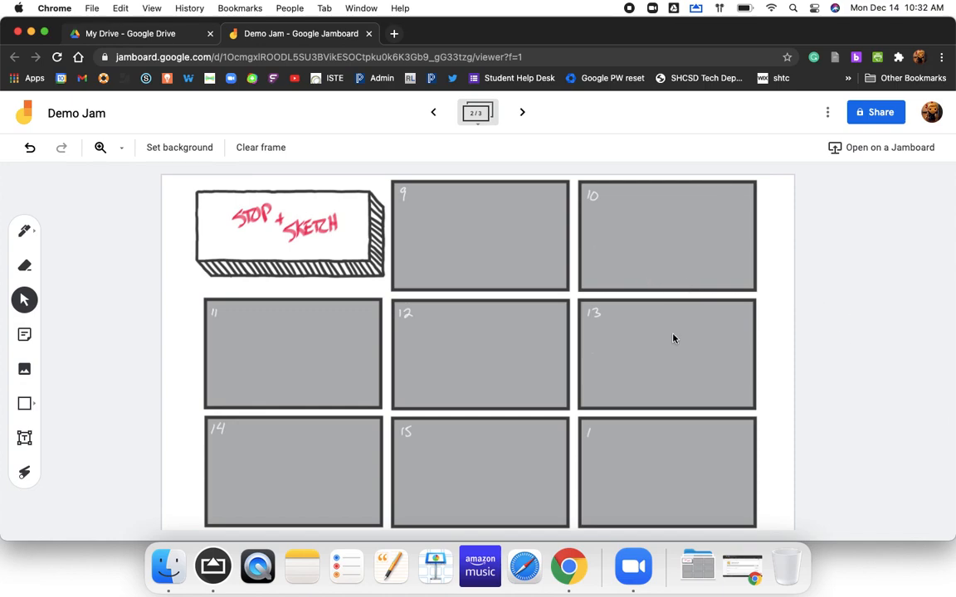
pyautogui.press('super+Tab')
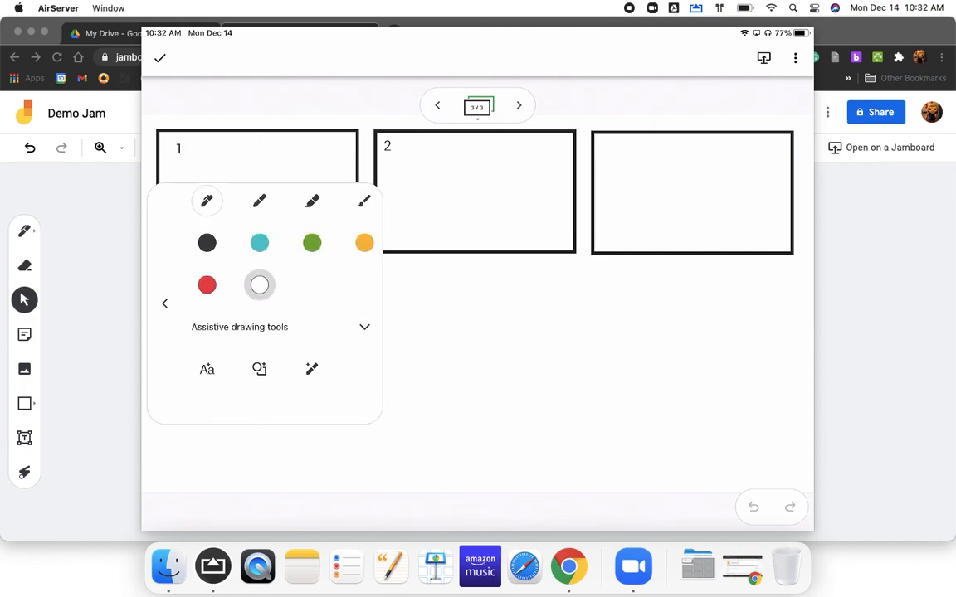
pyautogui.click(365, 327)
pyautogui.click(364, 327)
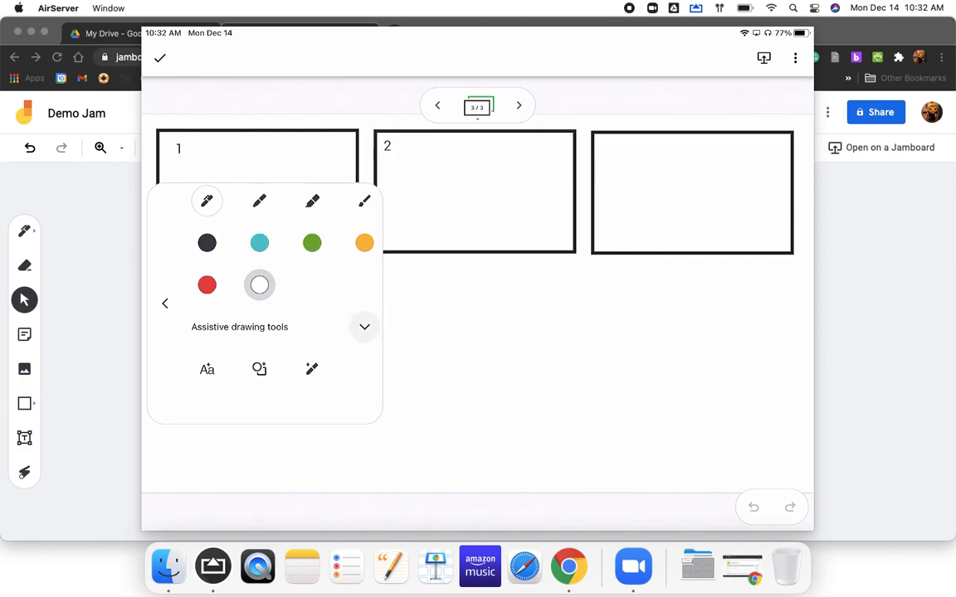
pyautogui.click(264, 369)
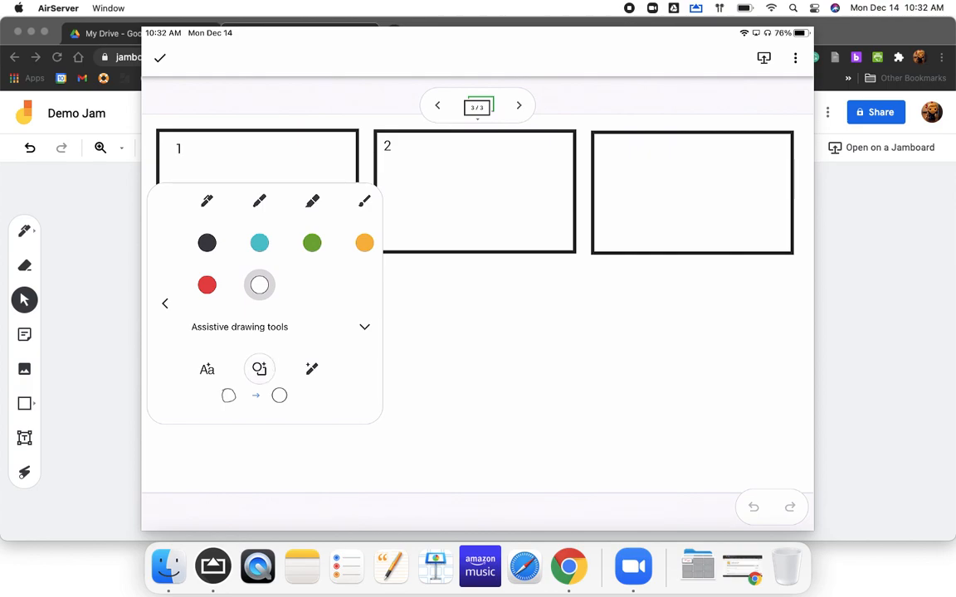
# Draw a turquoise rectangle with shape recognition, and move and enlarge it to sit beneath the third box
pyautogui.click(260, 243)
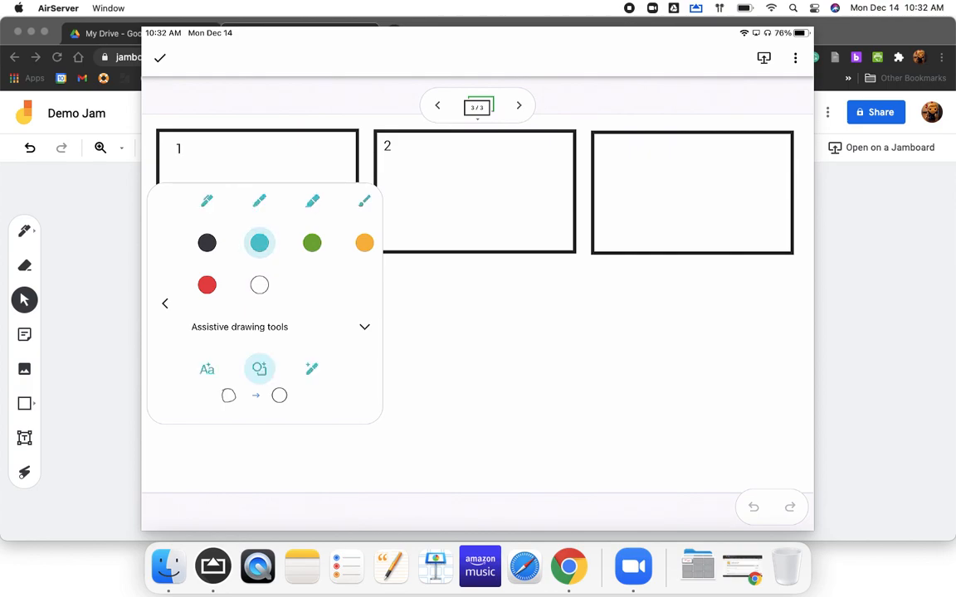
pyautogui.moveTo(408, 288)
pyautogui.mouseDown()
pyautogui.moveTo(561, 285)
pyautogui.moveTo(474, 403)
pyautogui.moveTo(406, 288)
pyautogui.mouseUp()
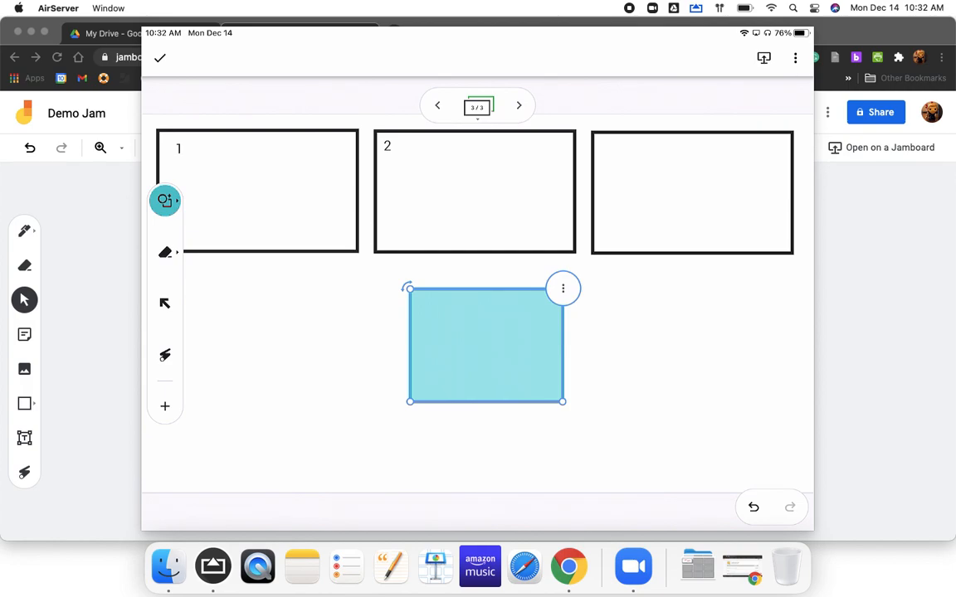
pyautogui.click(562, 288)
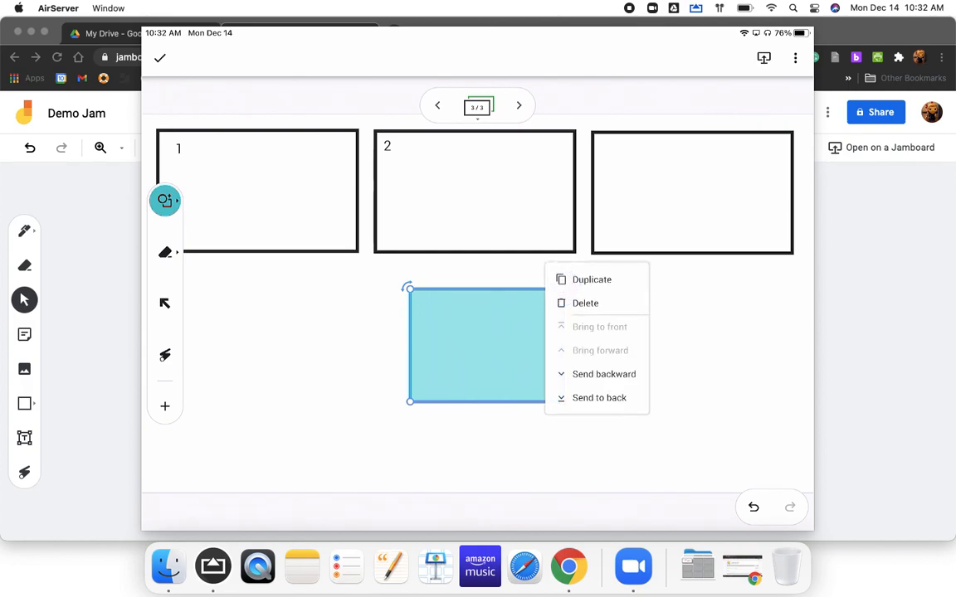
pyautogui.click(705, 357)
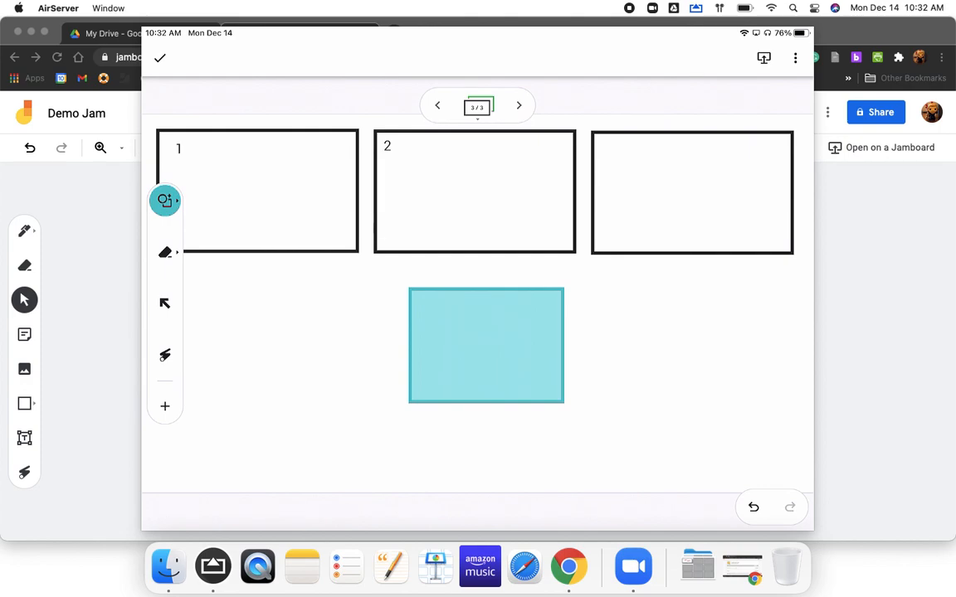
pyautogui.click(165, 304)
pyautogui.moveTo(487, 345); pyautogui.dragTo(695, 337)
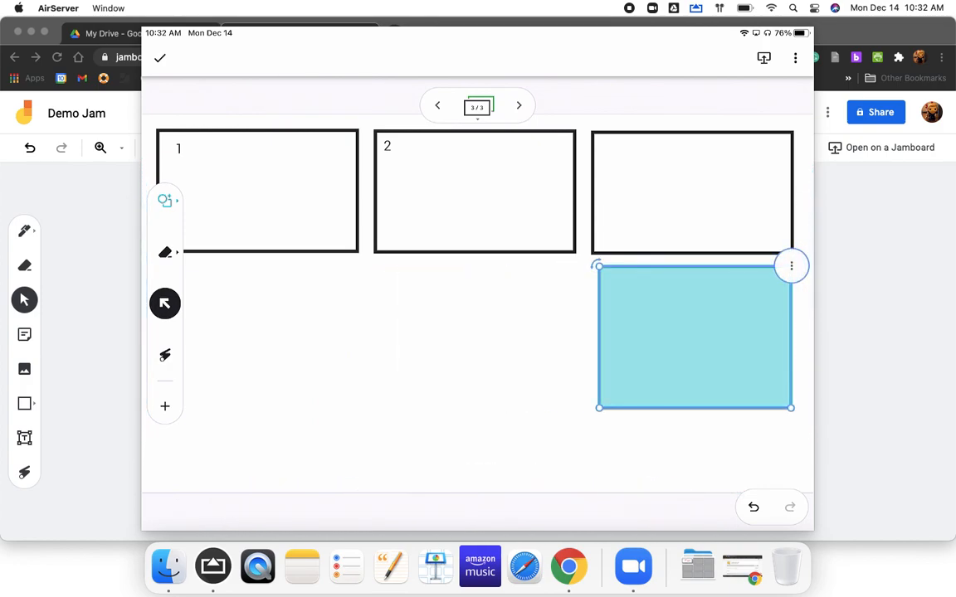
# Insert the three-panel comic layout from the image library and enlarge it in the empty area below the first two boxes
pyautogui.click(165, 201)
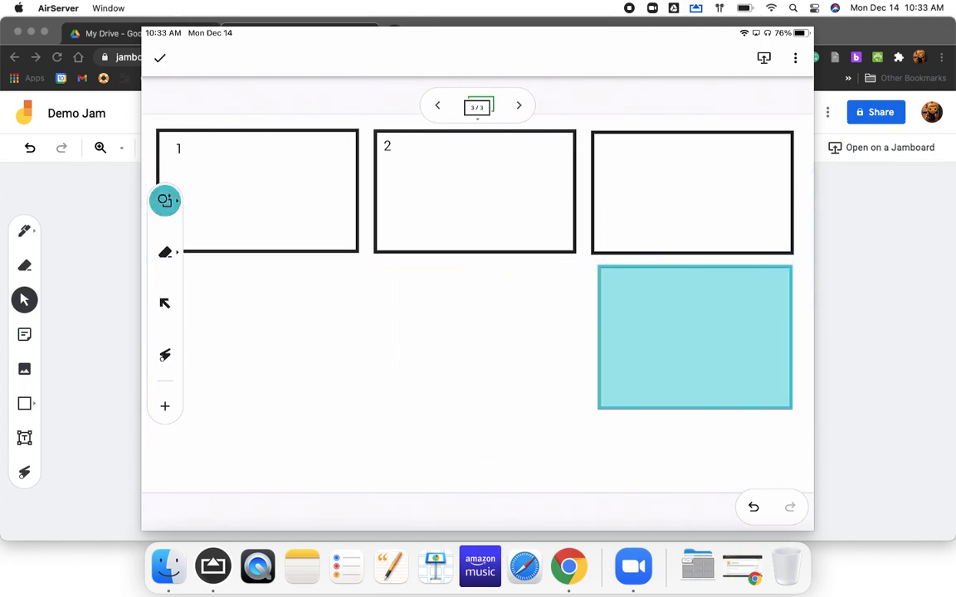
pyautogui.click(165, 201)
pyautogui.click(164, 303)
pyautogui.click(164, 406)
pyautogui.click(209, 512)
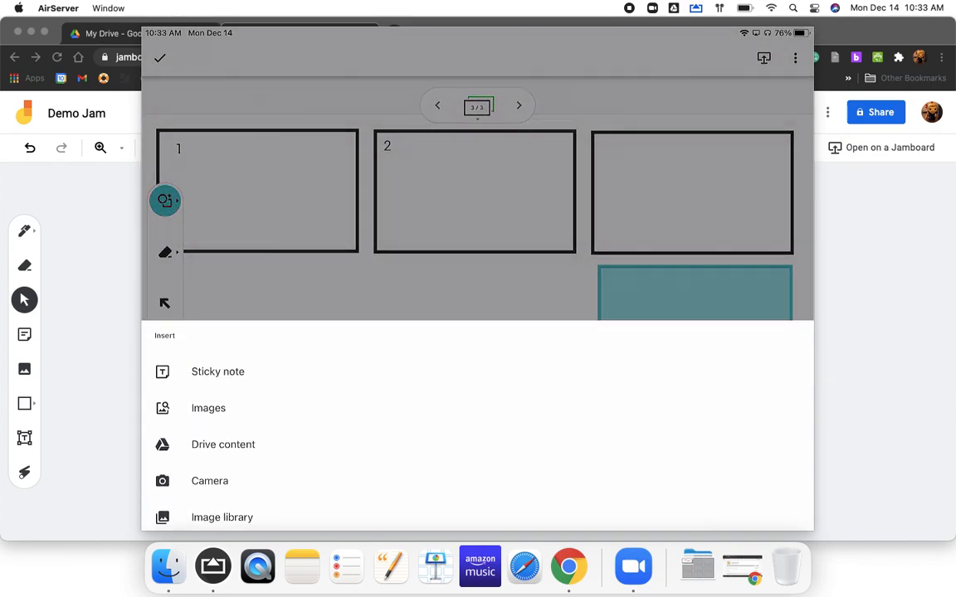
pyautogui.scroll(-3, 317, 315)
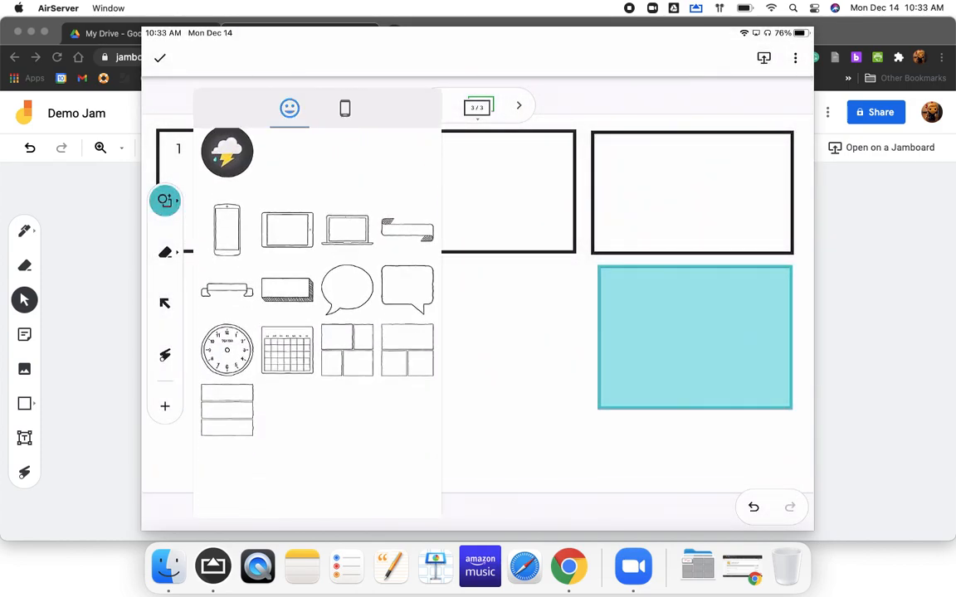
pyautogui.click(408, 351)
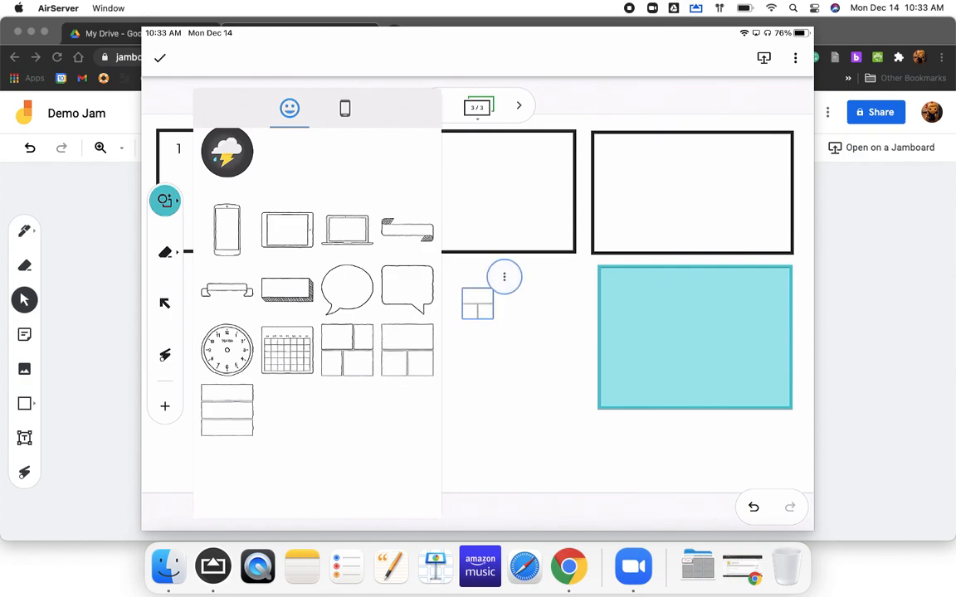
pyautogui.click(515, 382)
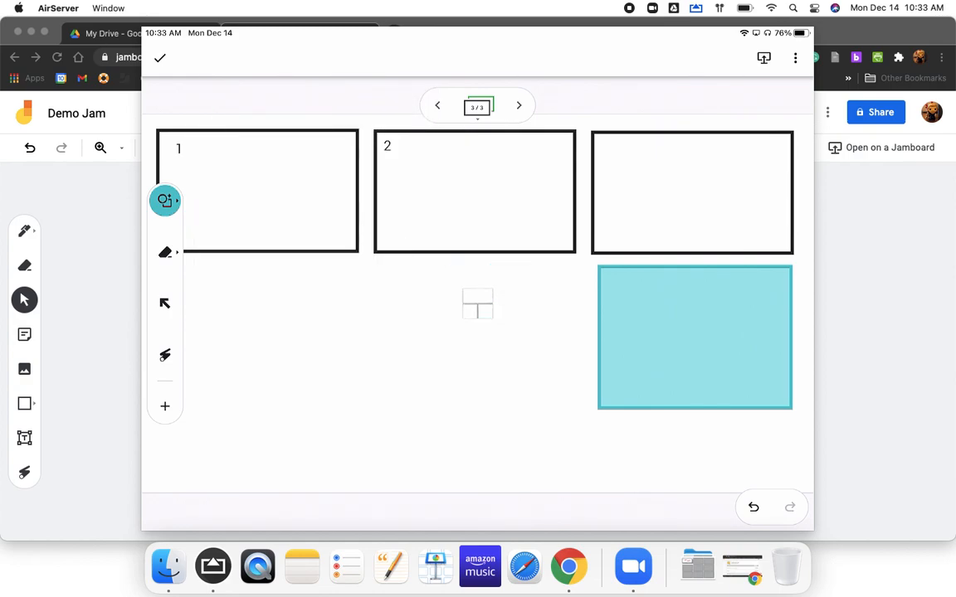
pyautogui.click(165, 304)
pyautogui.click(478, 303)
pyautogui.moveTo(478, 304); pyautogui.dragTo(438, 431)
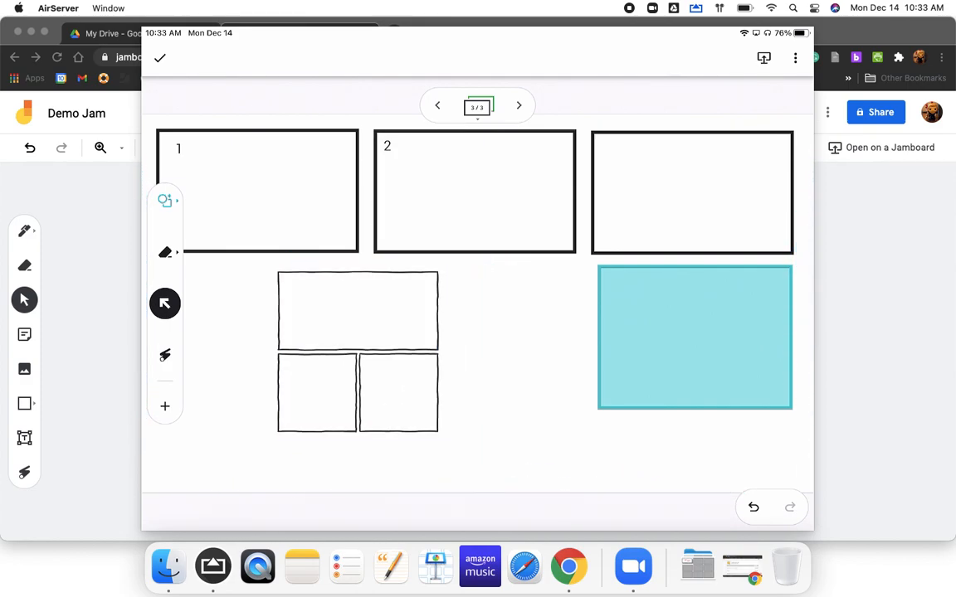
# Delete the three-panel layout image from the frame
pyautogui.click(357, 352)
pyautogui.click(440, 270)
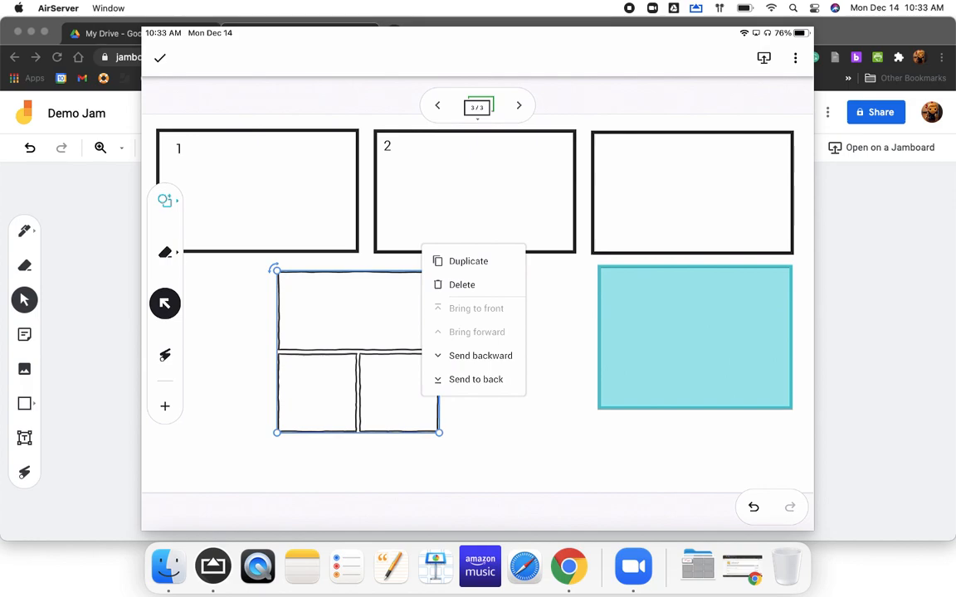
pyautogui.click(462, 285)
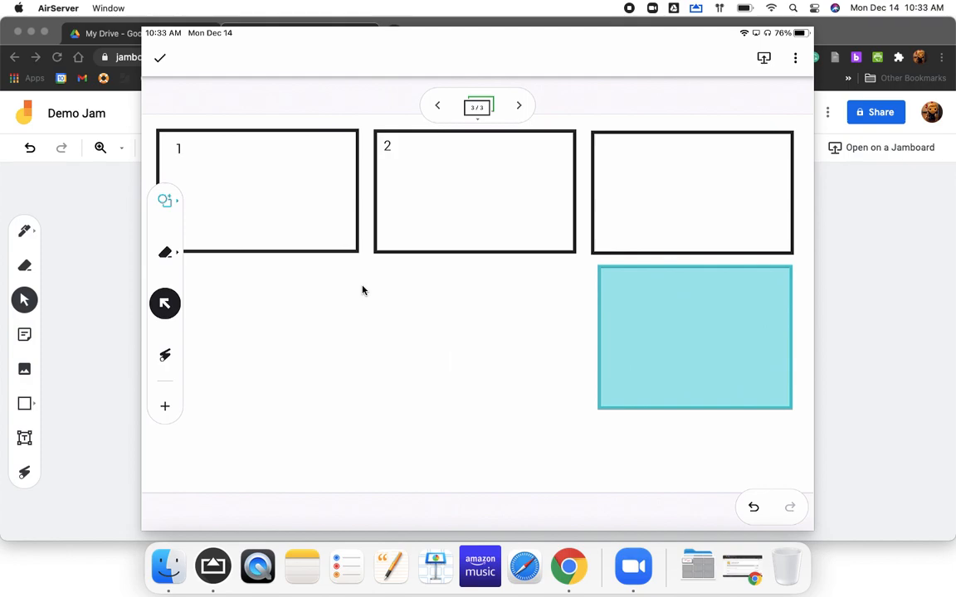
# Switch to the Jamboard in Chrome, go to the third frame, and capture a screenshot of its canvas area
pyautogui.scroll(-3, 363, 290)
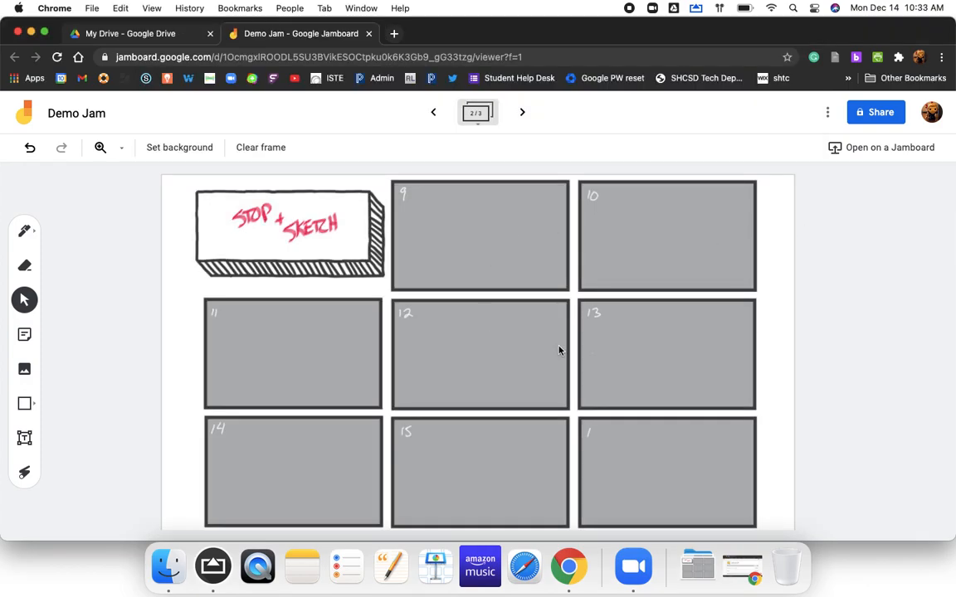
pyautogui.click(522, 112)
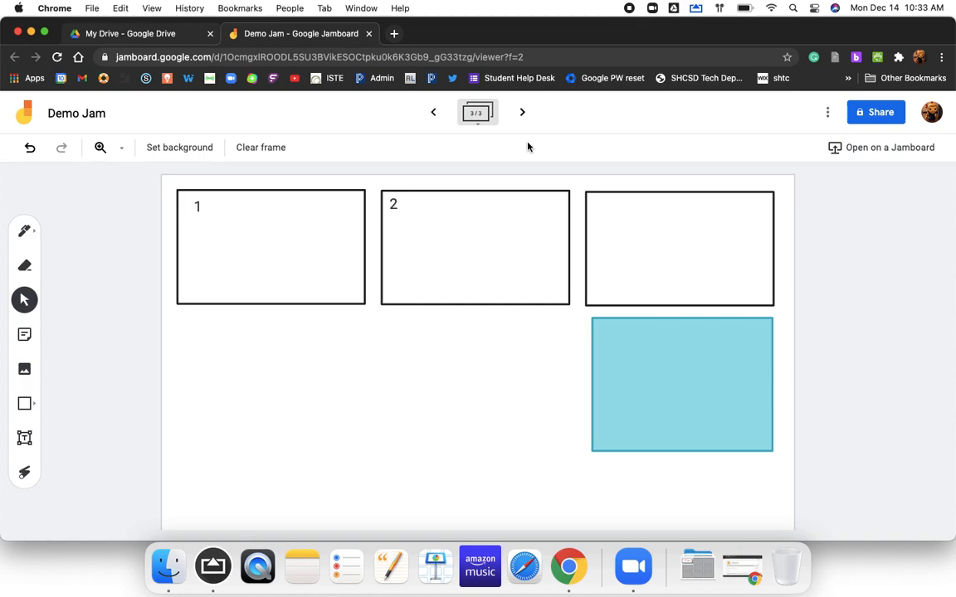
pyautogui.press('super+shift+4')
pyautogui.moveTo(162, 176); pyautogui.dragTo(794, 528)
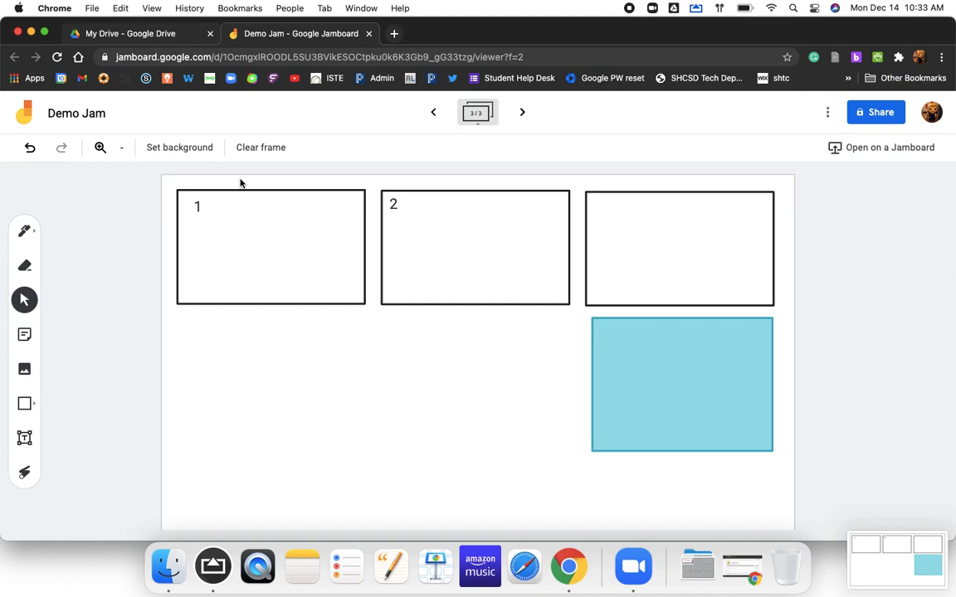
# Clear the third frame and upload the desktop screenshot of the boxes as its background image
pyautogui.click(259, 148)
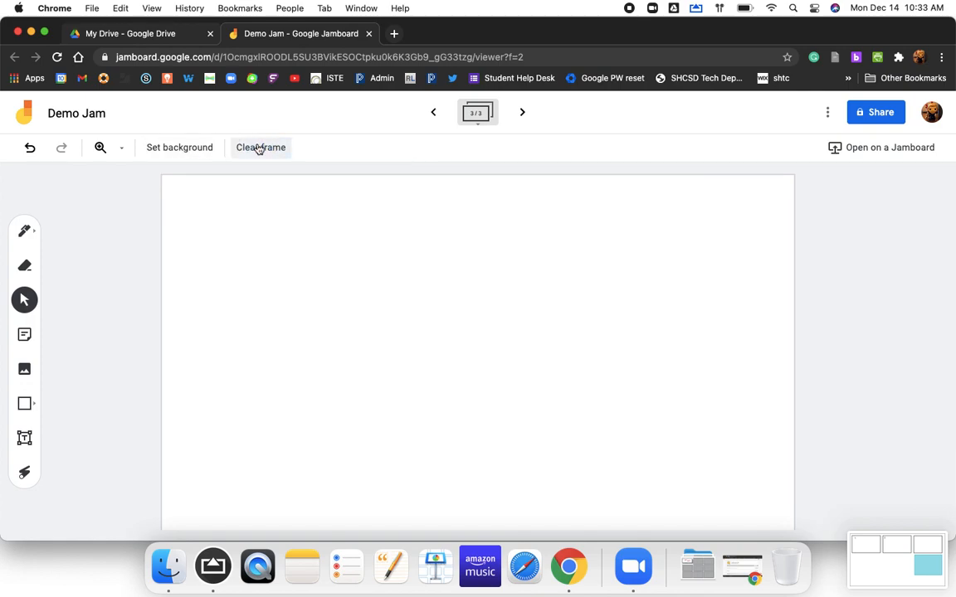
pyautogui.click(181, 148)
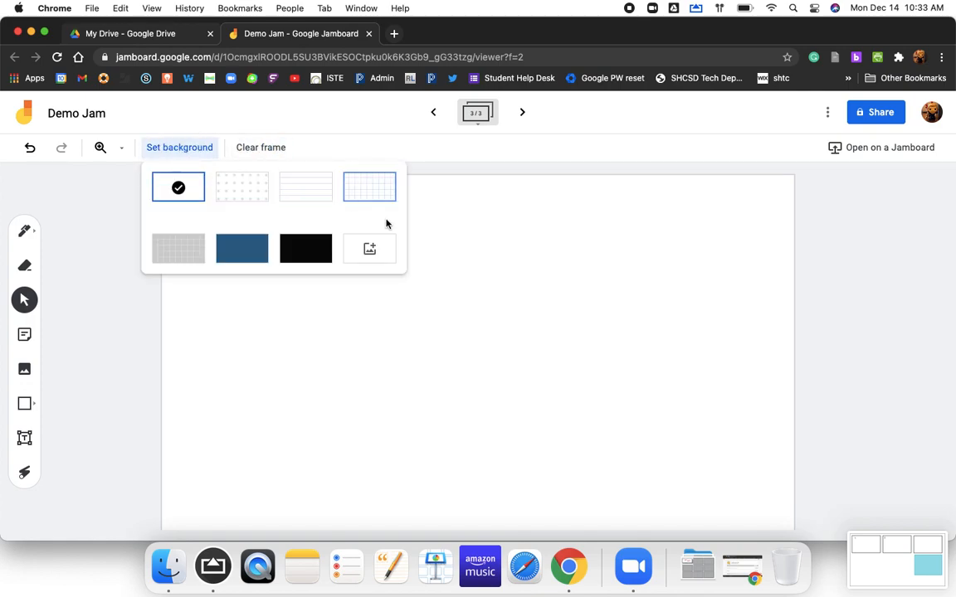
pyautogui.click(369, 249)
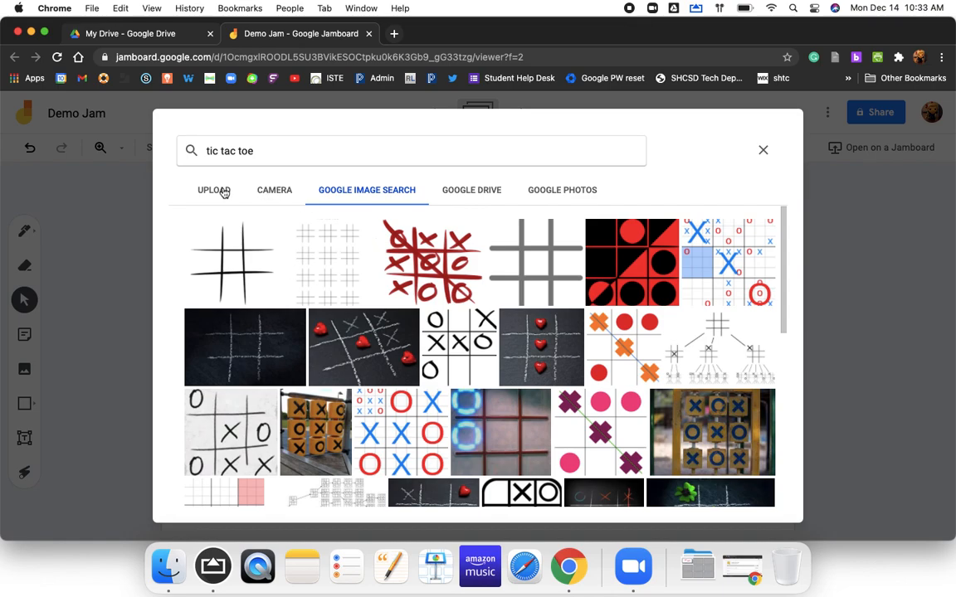
pyautogui.click(217, 191)
pyautogui.press('F11')
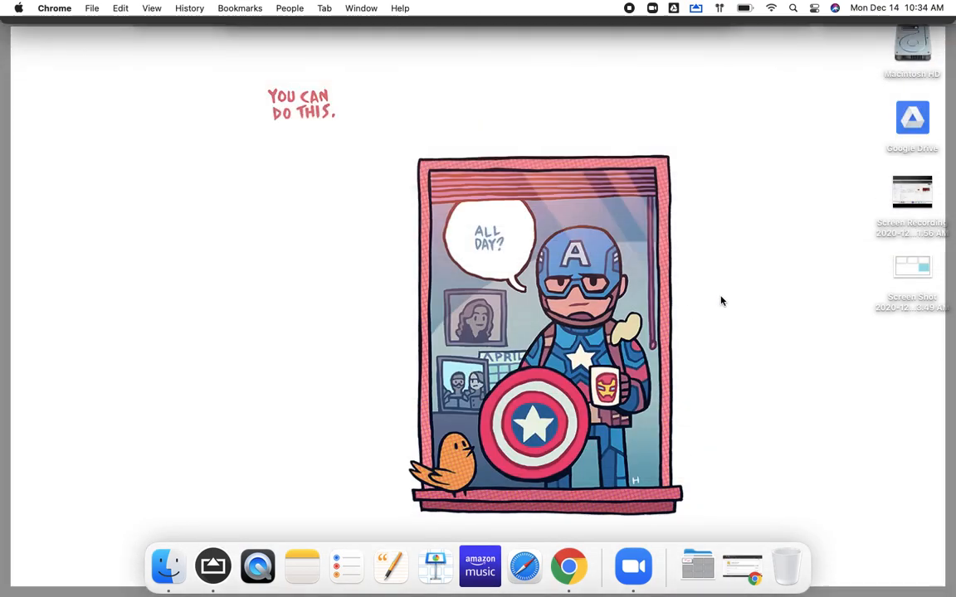
pyautogui.moveTo(926, 273); pyautogui.dragTo(496, 384)
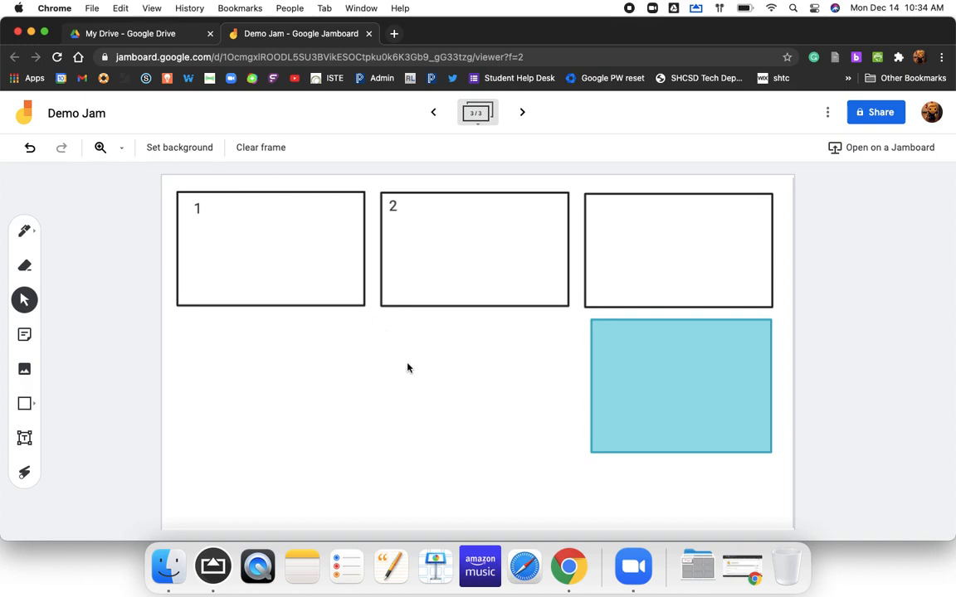
# Review the background choices in Chrome, reset the third frame to the plain white background on the mirrored iPad, and return to Chrome
pyautogui.press('super+Tab')
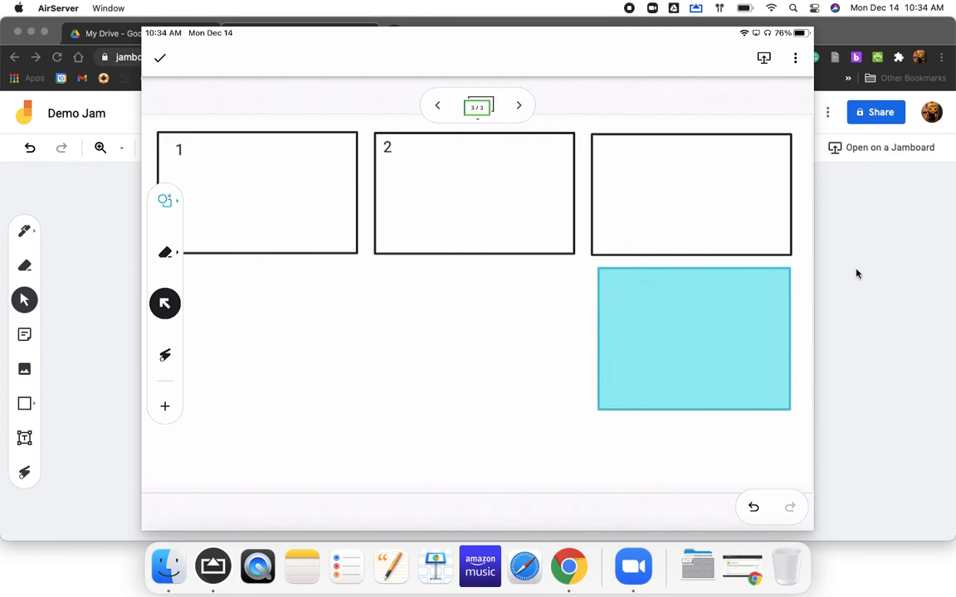
pyautogui.press('super+Tab')
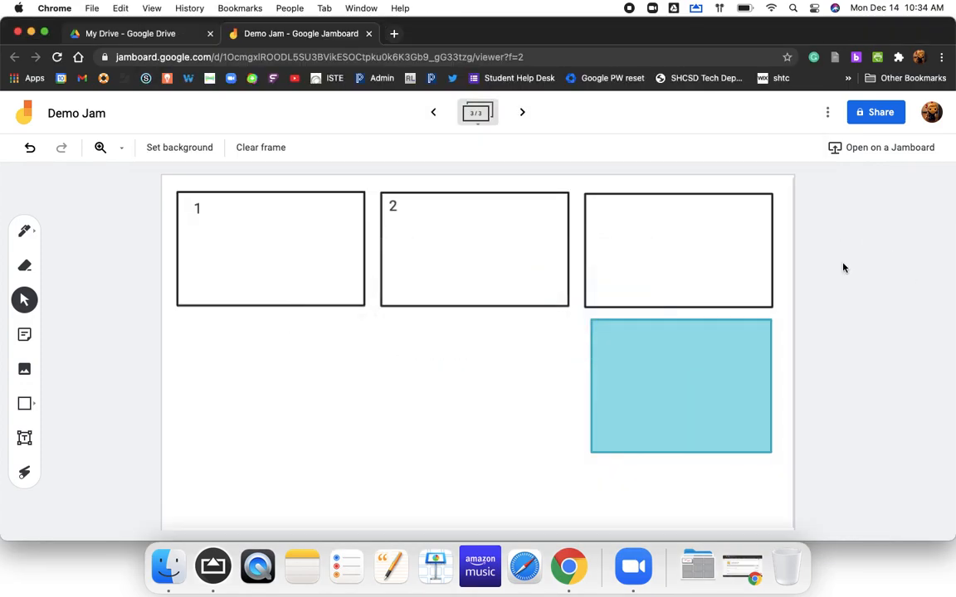
pyautogui.click(186, 148)
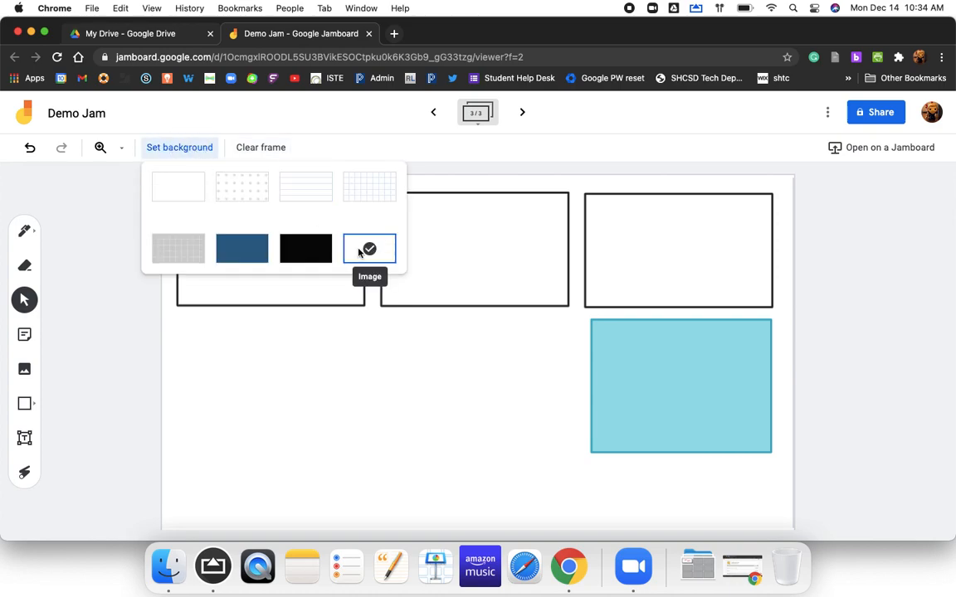
pyautogui.click(147, 309)
pyautogui.press('super+Tab')
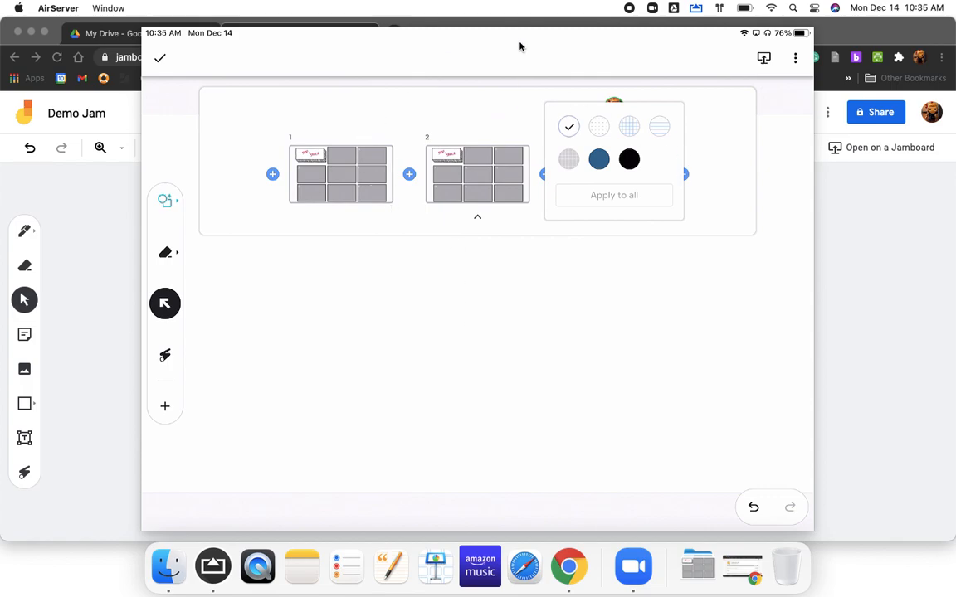
pyautogui.click(861, 215)
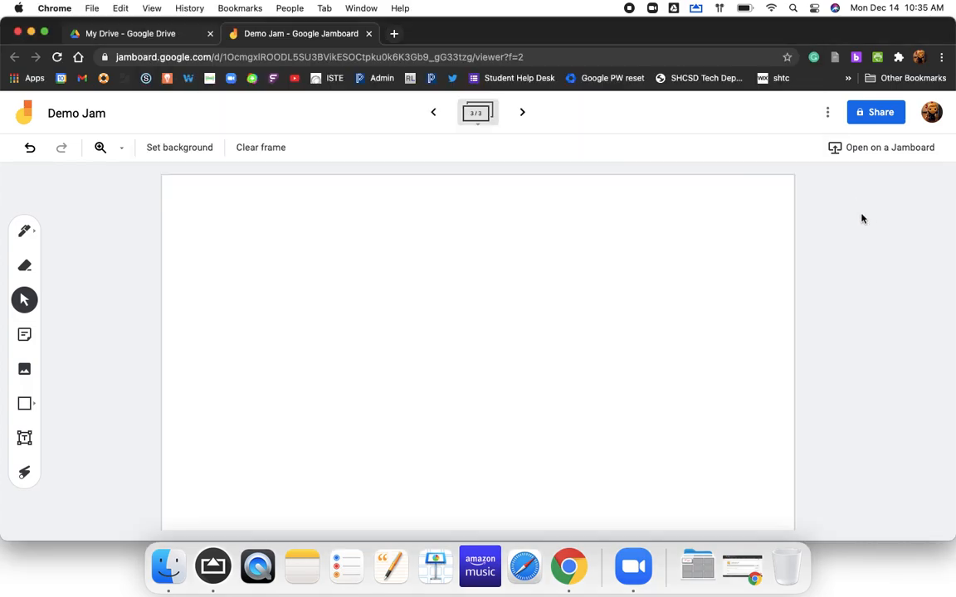
# Set the frame's background to a custom image using the box-layout screenshot from the desktop
pyautogui.click(188, 153)
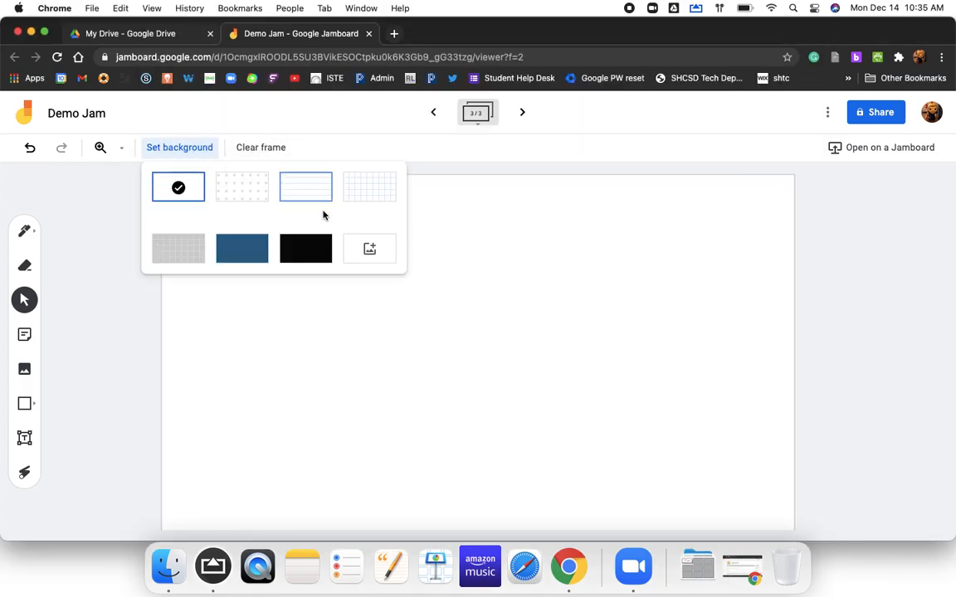
pyautogui.click(363, 244)
pyautogui.press('F11')
pyautogui.moveTo(912, 266); pyautogui.dragTo(579, 377)
pyautogui.press('F11')
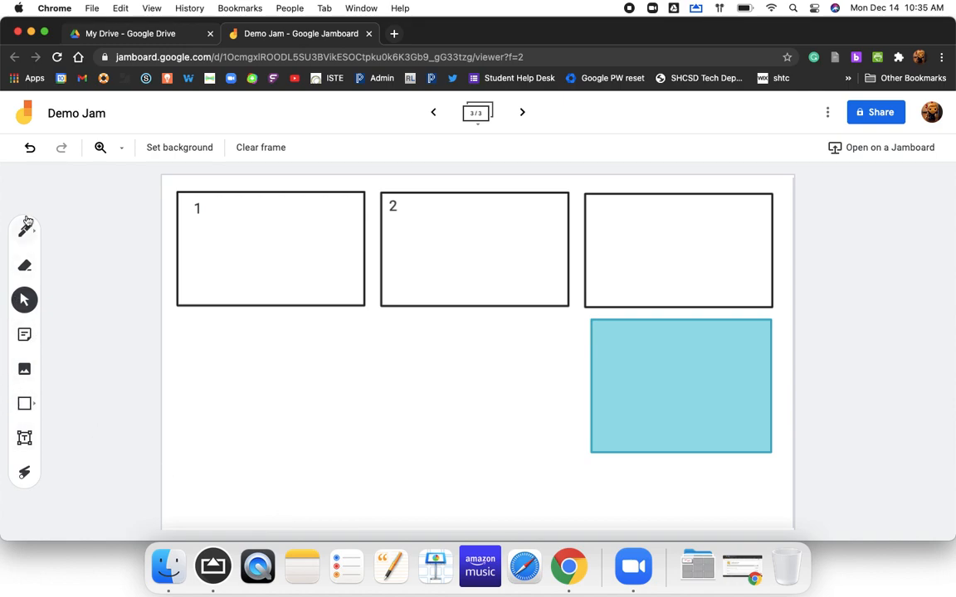
# Add a yellow sticky note reading "Go to the space assigned to you and be ready to sketch."
pyautogui.click(24, 334)
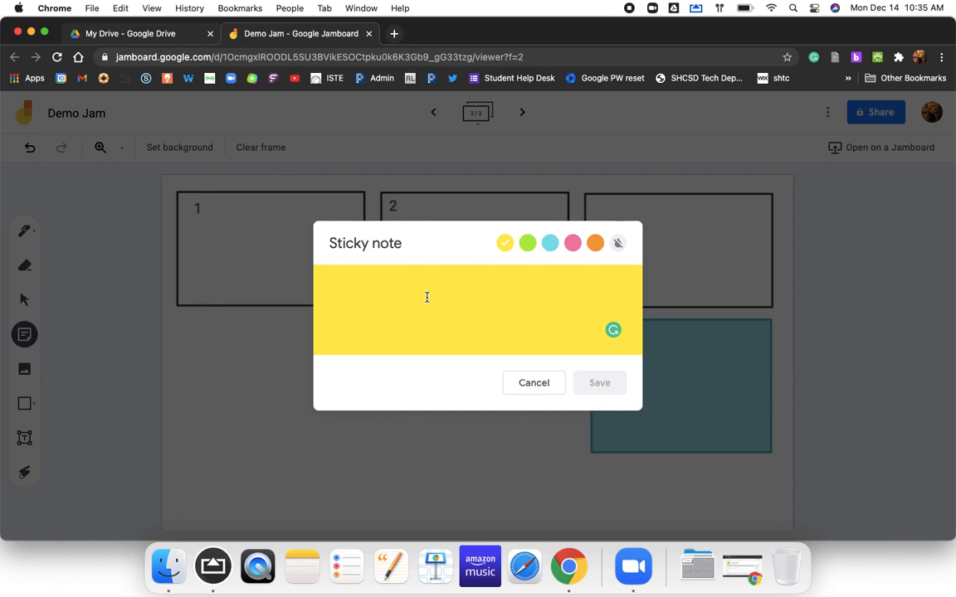
pyautogui.write('Gp to the space assigned')
pyautogui.press('BackSpace')
pyautogui.press('BackSpace')
pyautogui.write('ed to you and ')
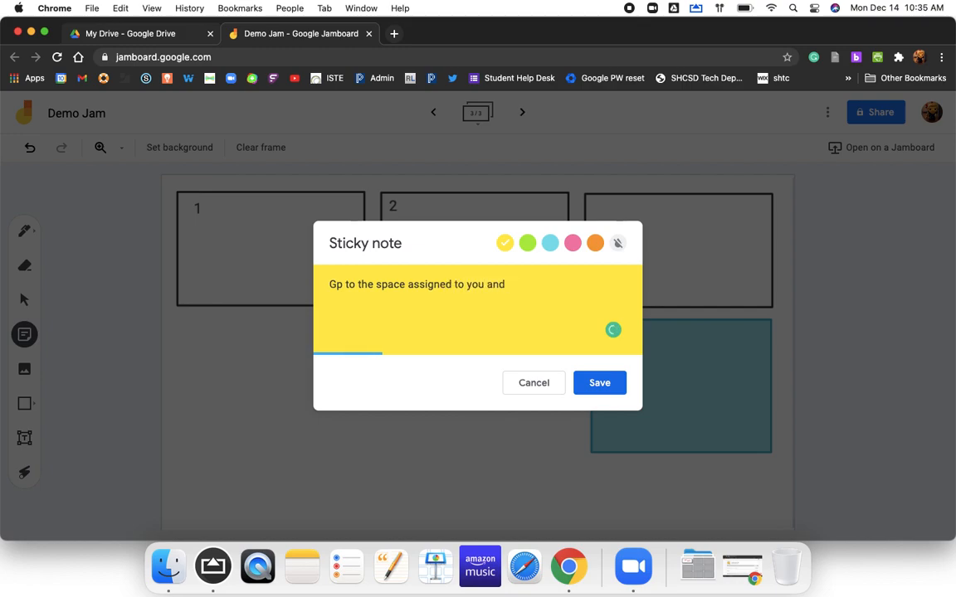
pyautogui.write('be ready to sketch.')
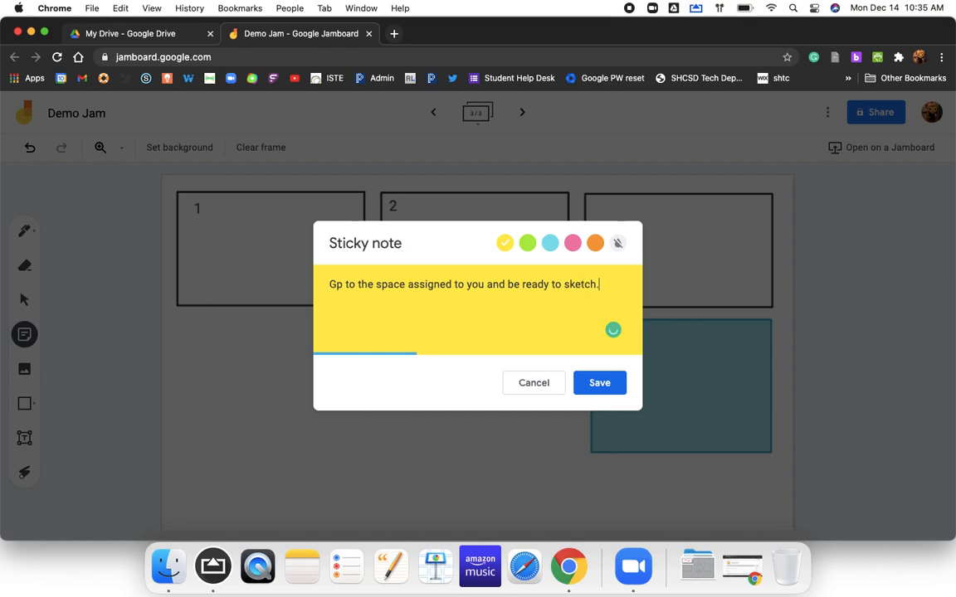
pyautogui.click(342, 285)
pyautogui.press('BackSpace')
pyautogui.write('o')
pyautogui.click(598, 384)
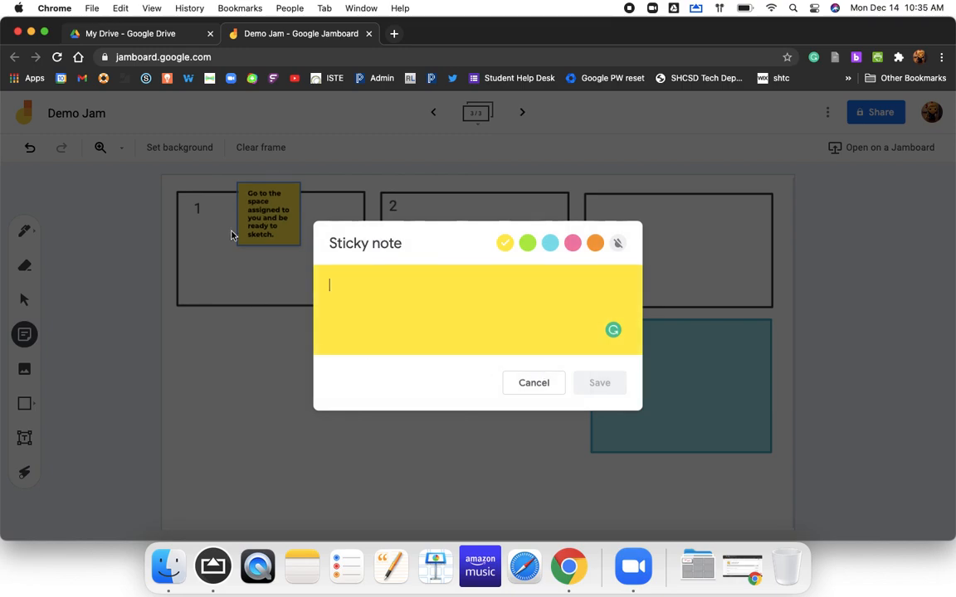
pyautogui.click(255, 358)
# Move the sticky note to the lower-left corner of the frame and enlarge it
pyautogui.moveTo(271, 232); pyautogui.dragTo(288, 521)
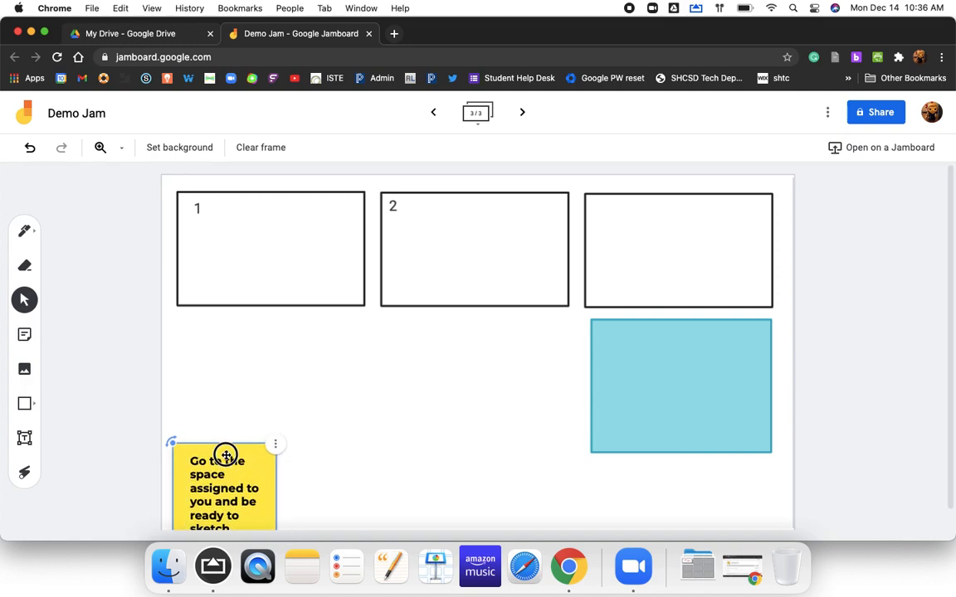
pyautogui.moveTo(226, 455); pyautogui.dragTo(222, 438)
pyautogui.click(415, 457)
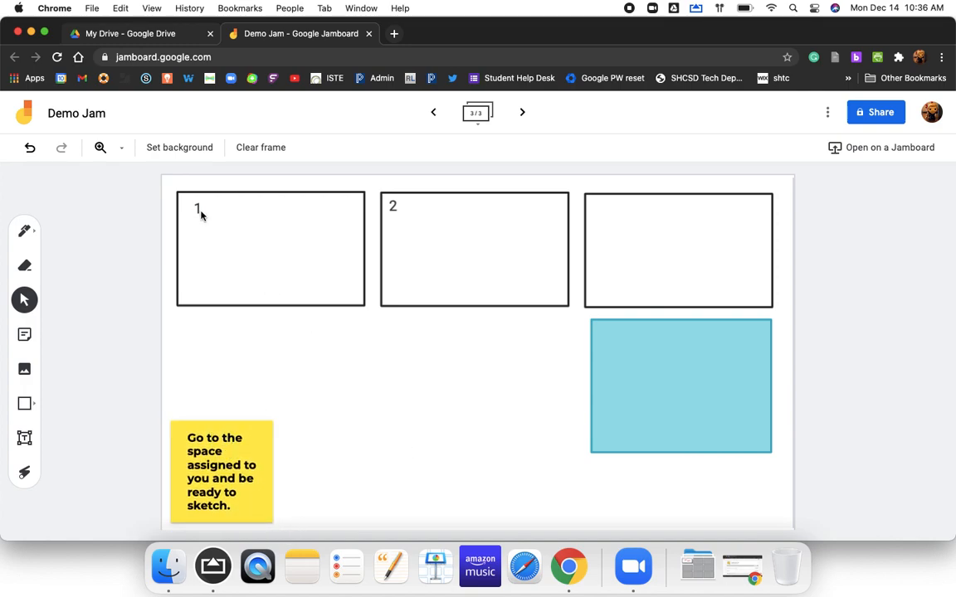
# Check the yellow sticky note's options and shift the note slightly inward from the frame's lower-left corner
pyautogui.click(217, 461)
pyautogui.click(273, 422)
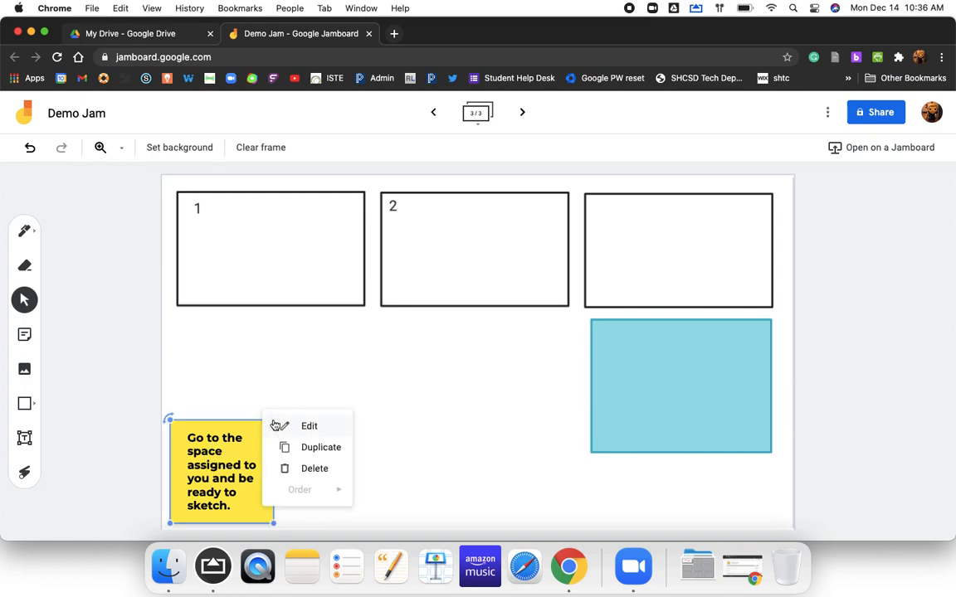
pyautogui.click(223, 456)
pyautogui.moveTo(222, 455); pyautogui.dragTo(231, 498)
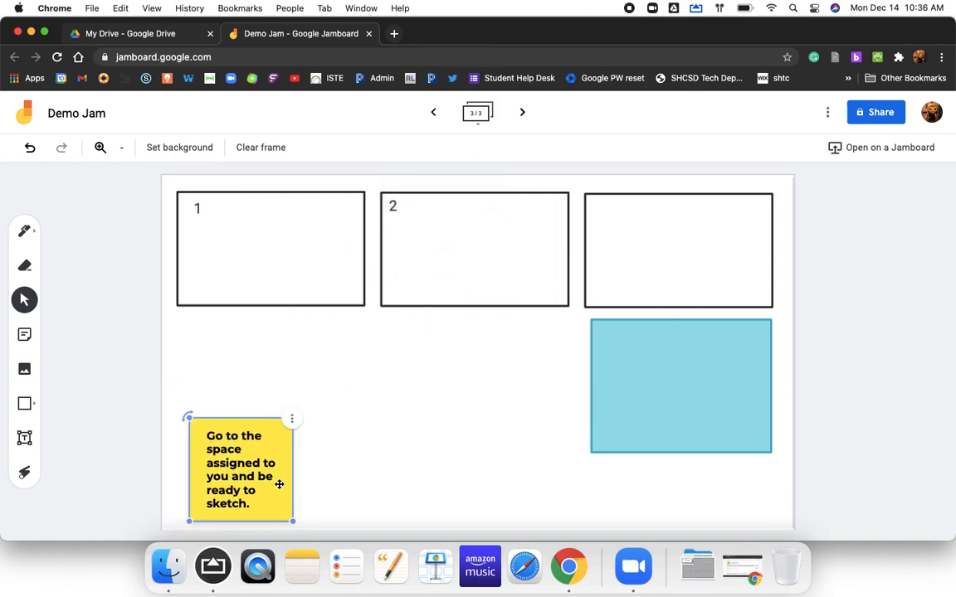
# Go to the second Stop + Sketch frame, copy it and paste two duplicates of it into the jam
pyautogui.click(477, 115)
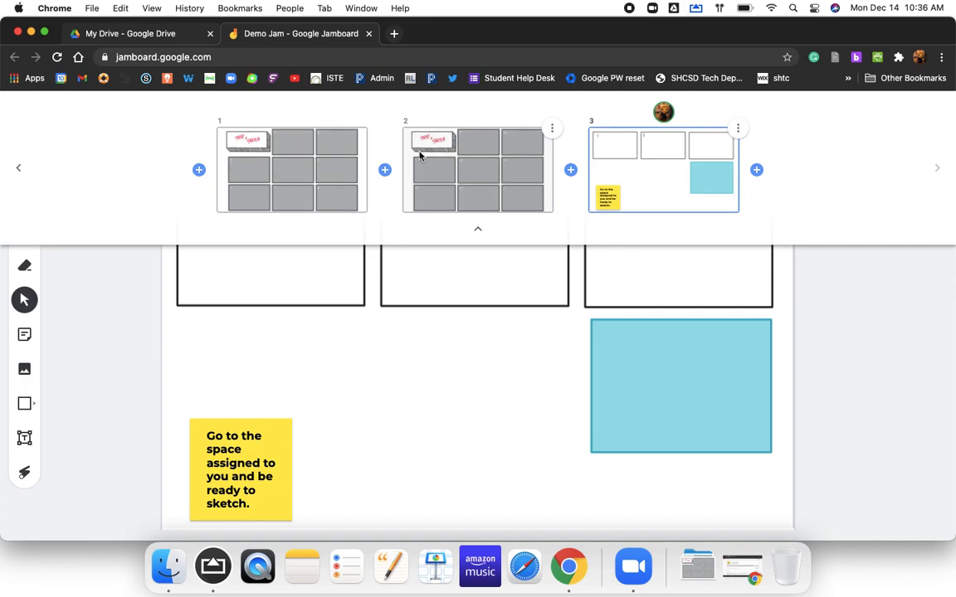
pyautogui.click(502, 166)
pyautogui.click(871, 358)
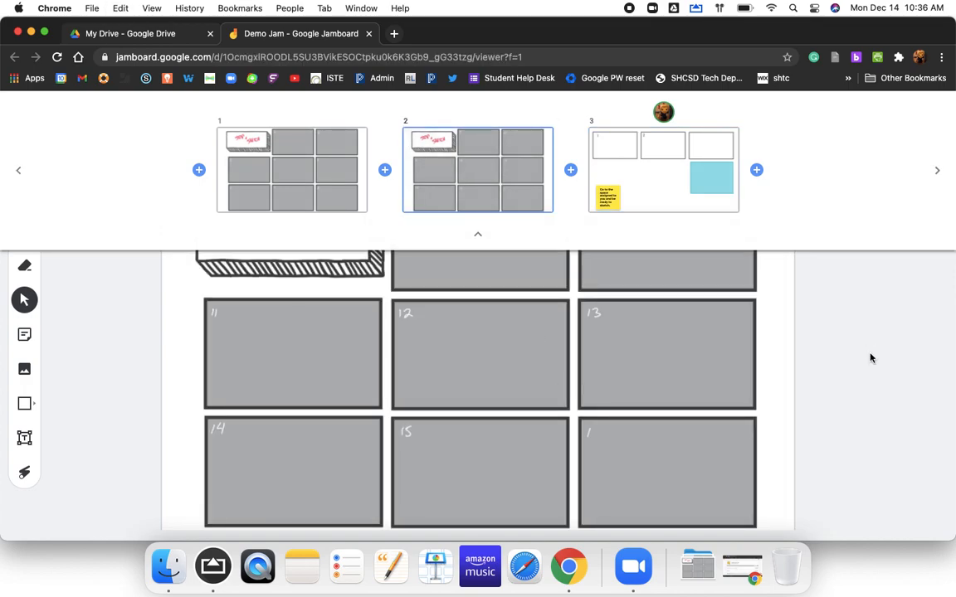
pyautogui.press('super+c')
pyautogui.press('super+v')
pyautogui.press('super+v')
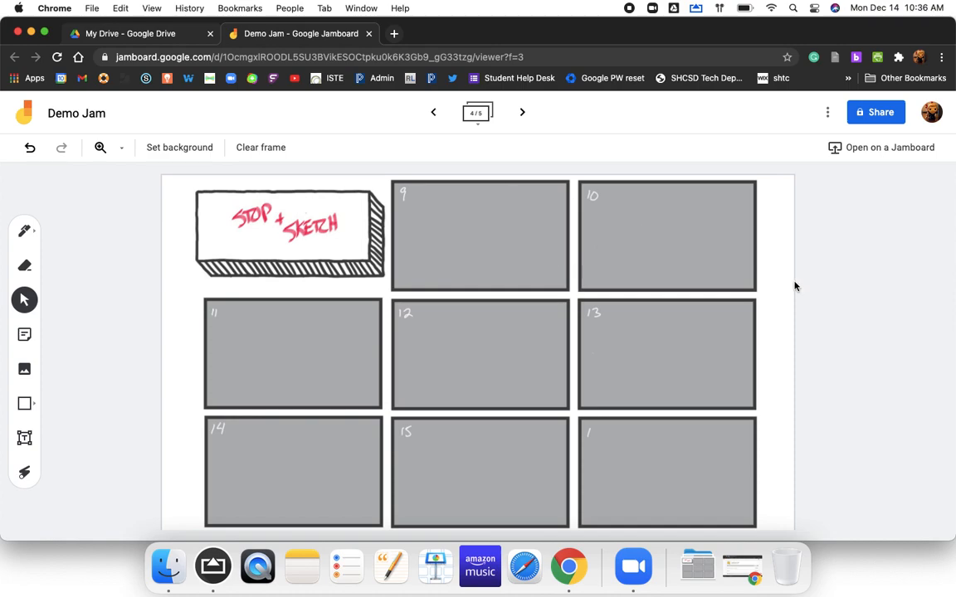
# Switch to the mirrored iPad, advance from the first frame to the next one, and return to Chrome
pyautogui.press('super+Tab')
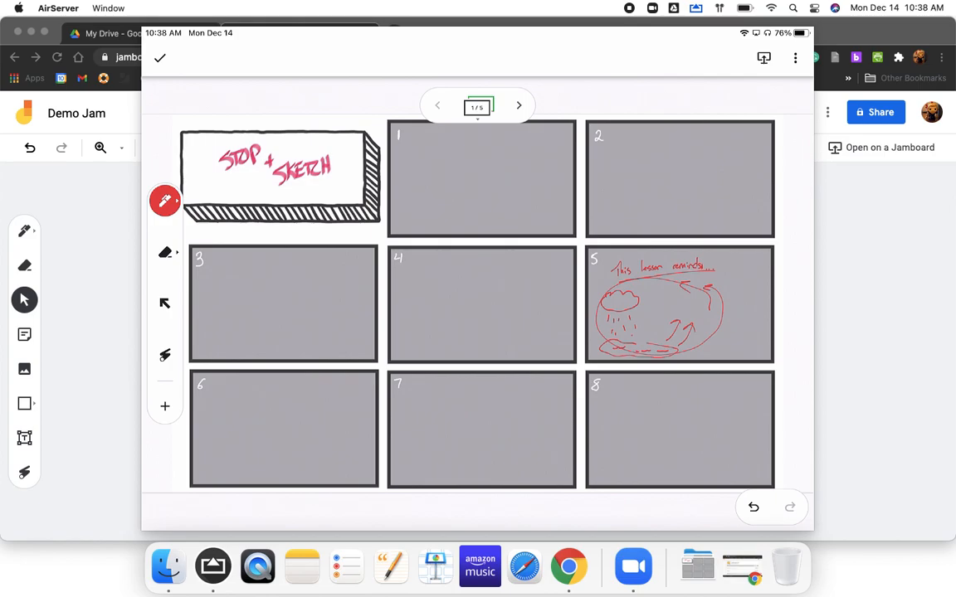
pyautogui.click(518, 106)
pyautogui.click(894, 222)
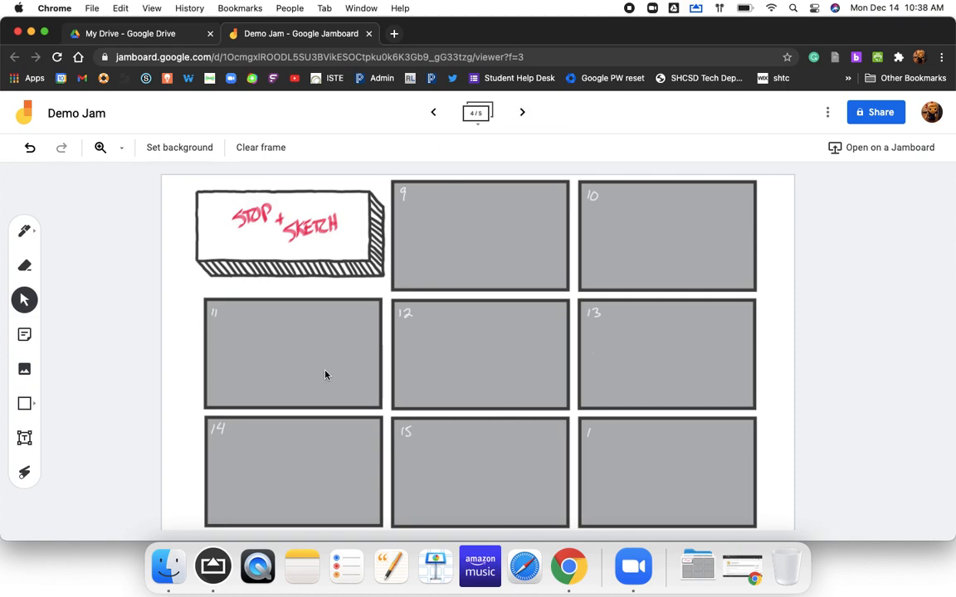
# Open the third frame from the frame overview, check its frame options, and close the overview
pyautogui.click(478, 117)
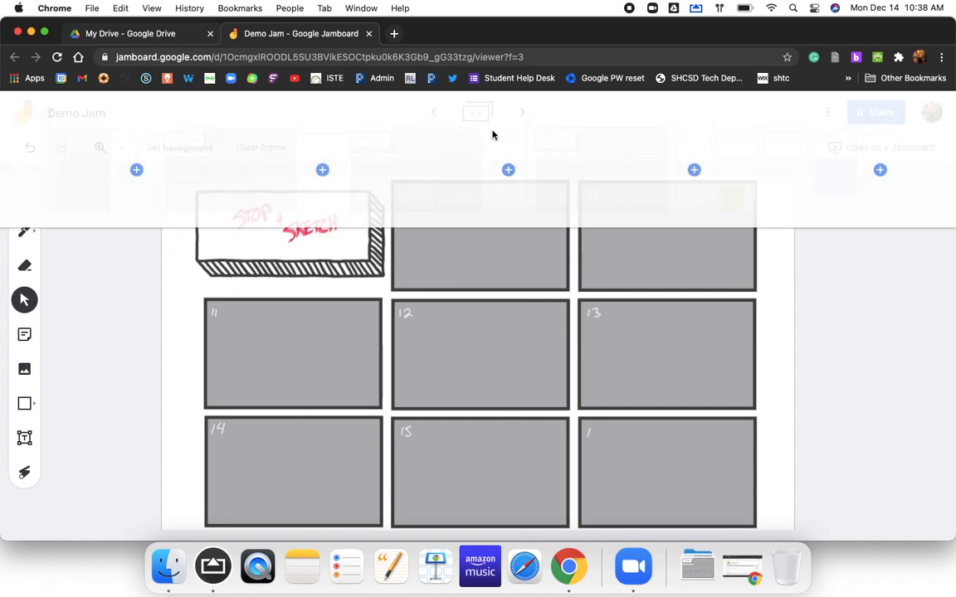
pyautogui.click(456, 150)
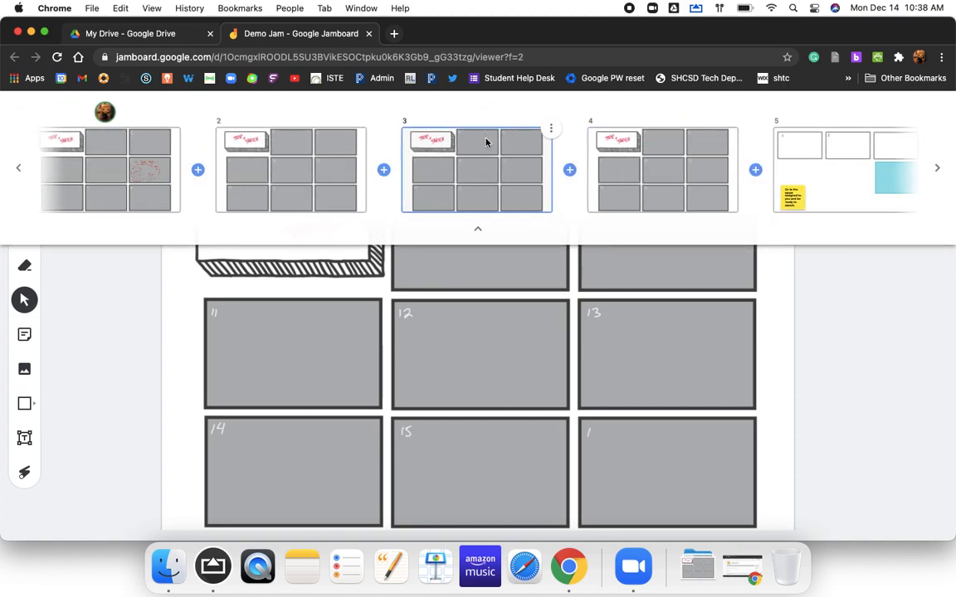
pyautogui.click(551, 128)
pyautogui.click(577, 107)
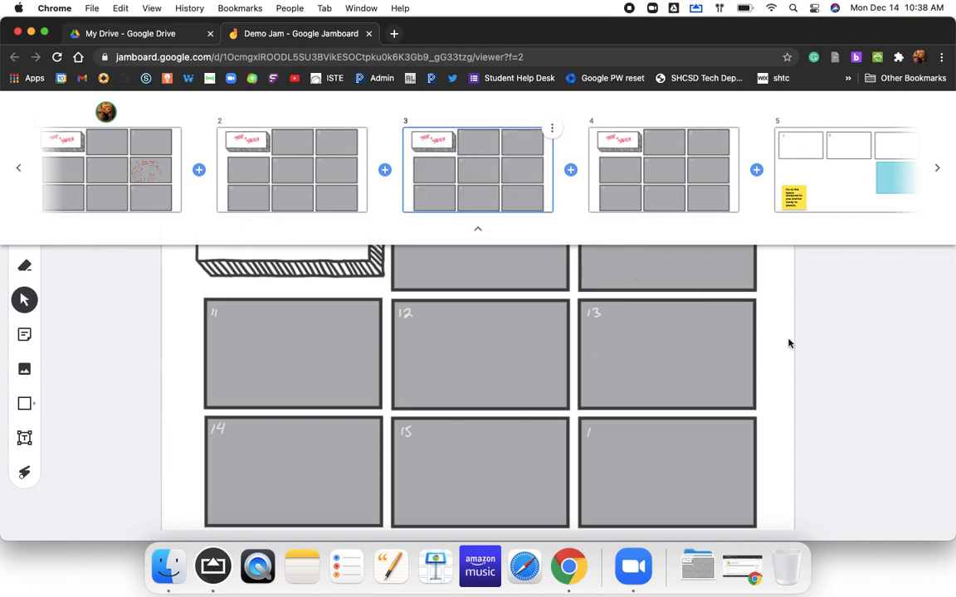
pyautogui.click(809, 356)
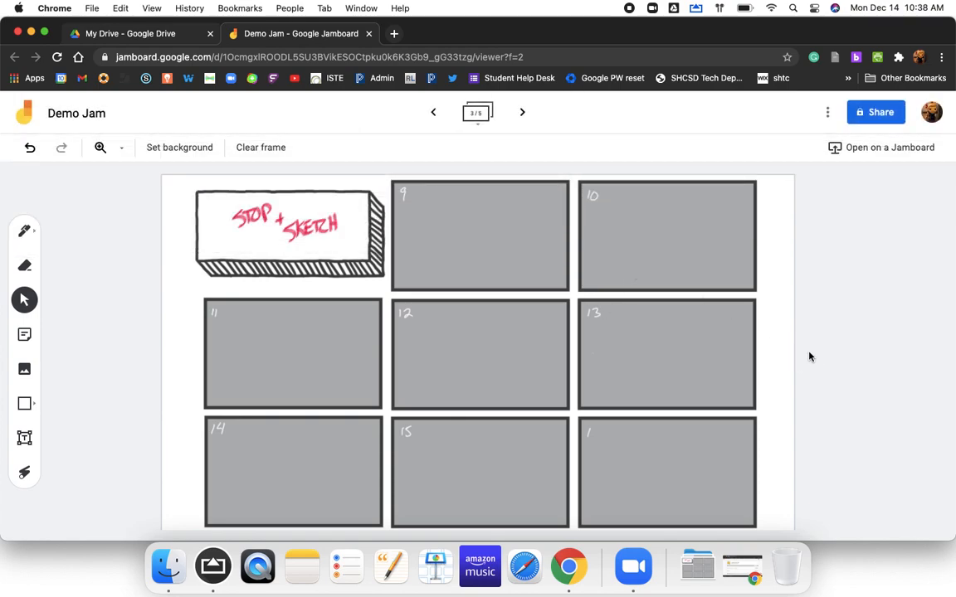